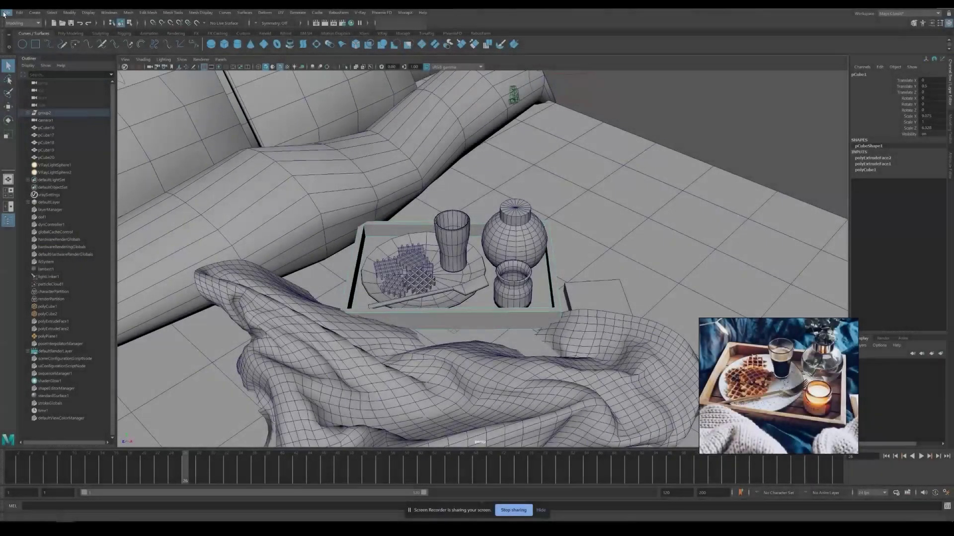
Export the selected tray as an OBJ file named Wooden Tray
left_click(7, 13)
left_click(30, 110)
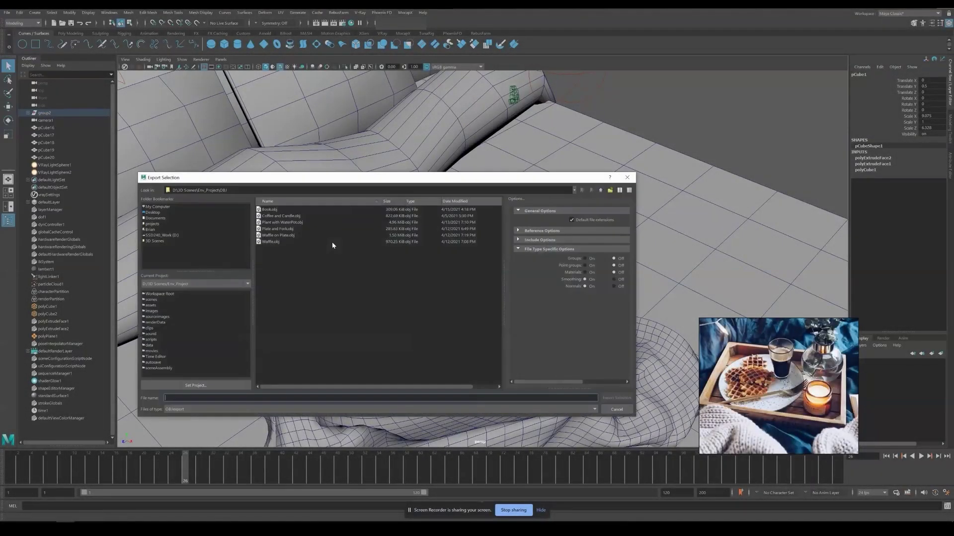
type("Wooden Tray")
key("Return")
Start a new scene and bring in the exported wooden tray model
left_click(7, 12)
left_click(12, 27)
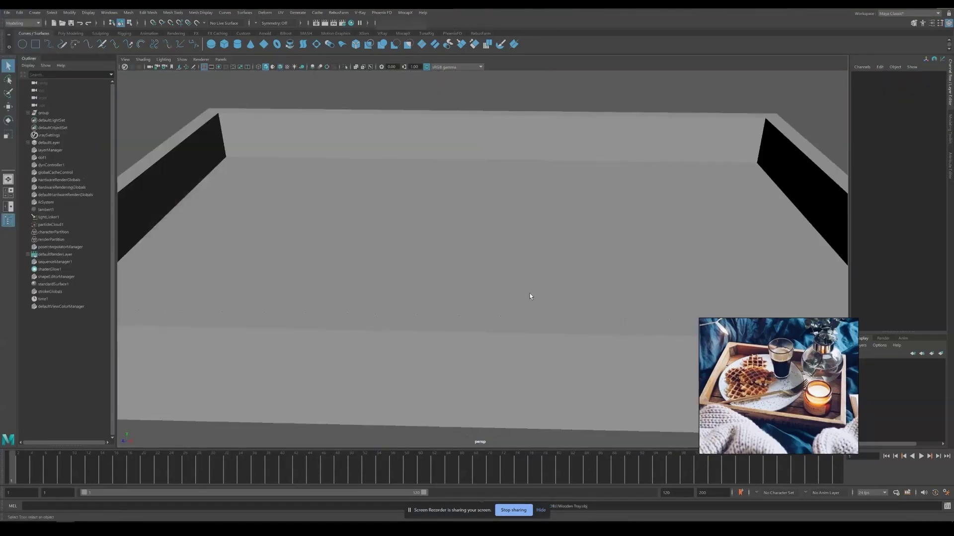
key("f")
left_click_drag(497, 295, 446, 283, "alt")
left_click(591, 221)
left_click_drag(591, 221, 559, 240, "alt")
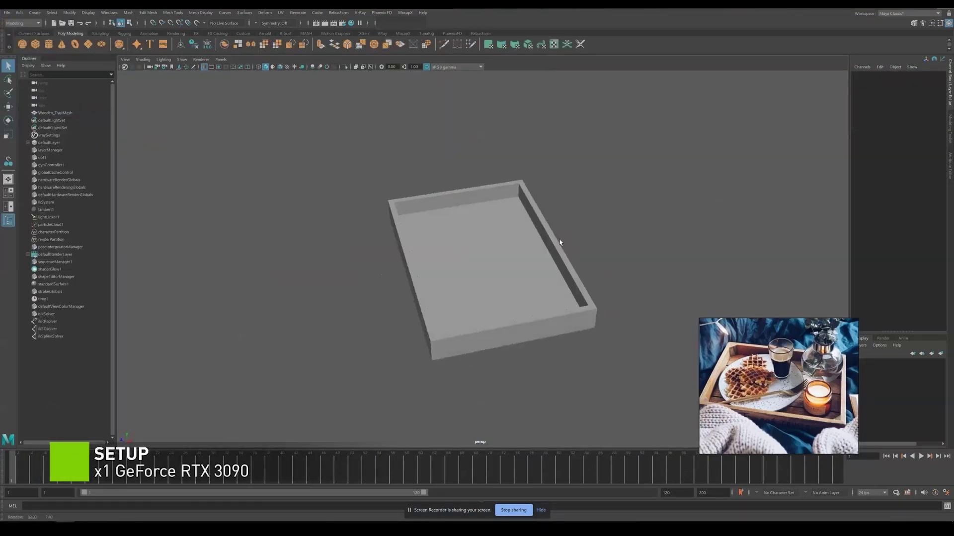
Hide the original Wooden_TrayMesh and select the other tray mesh for rebuilding
scroll(496, 266, "up", 3)
left_click(491, 268)
left_click_drag(491, 268, 532, 270, "alt")
key("ctrl+h")
left_click(75, 121)
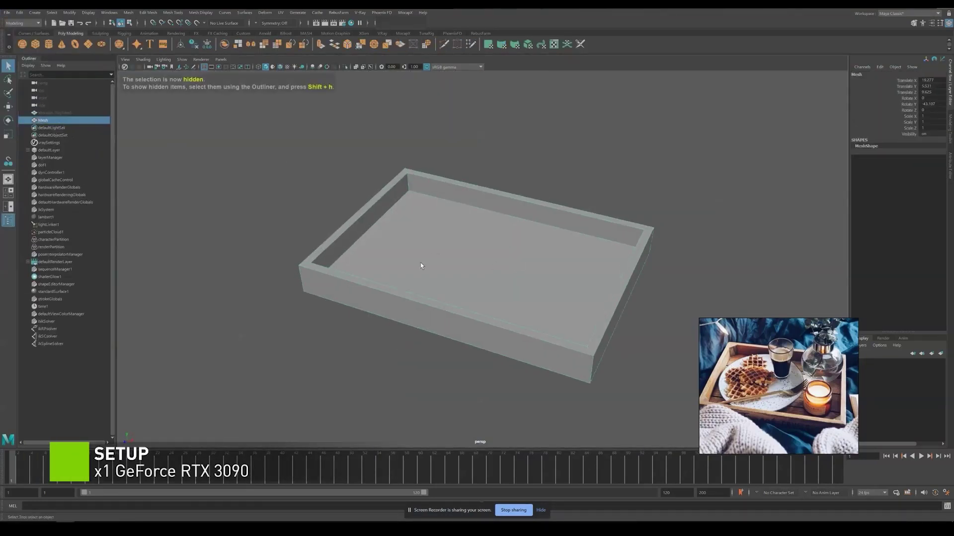
Freeze all transformations on the selected tray mesh
left_click_drag(421, 263, 527, 290, "alt")
right_click(886, 118)
mouse_move(894, 248)
left_click(837, 269)
left_click(537, 232)
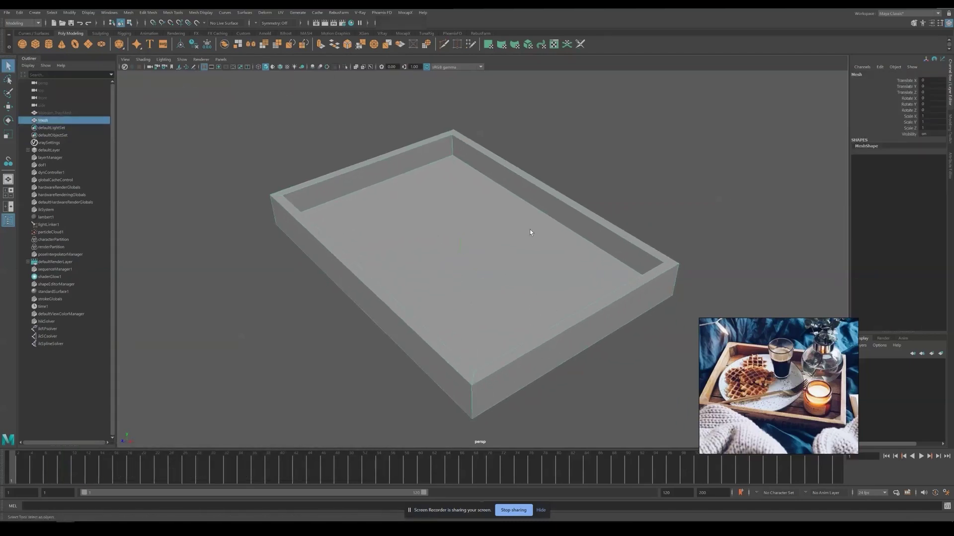
Delete the tray's floor faces, keeping only the outer frame
left_click_drag(537, 232, 501, 243, "alt")
right_click_drag(501, 243, 500, 268)
left_click(499, 270)
key("Delete")
left_click_drag(490, 272, 442, 243, "alt")
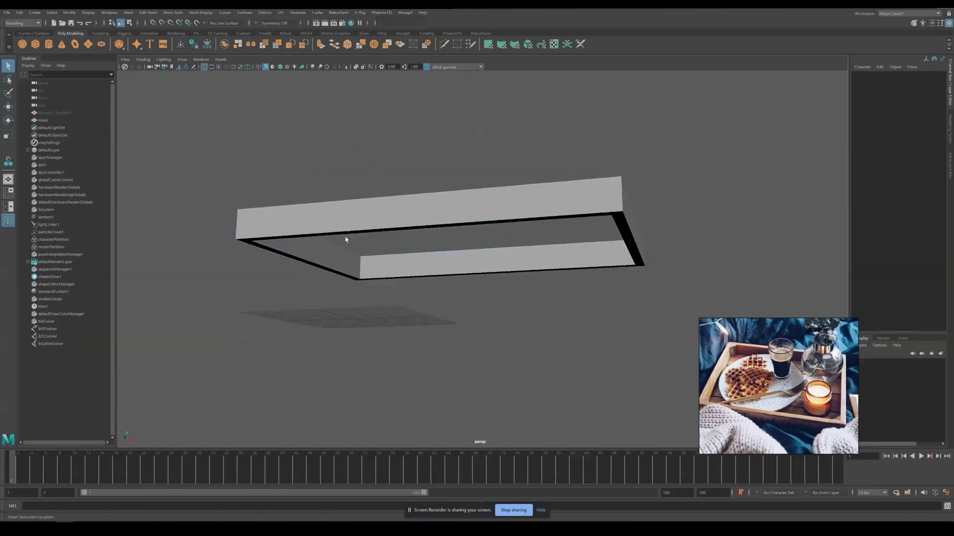
Create a polygon cube and fit it inside the frame as a separate floor panel
left_click_drag(347, 239, 430, 149, "alt")
right_click_drag(431, 149, 462, 139)
right_click_drag(490, 133, 520, 133, "shift")
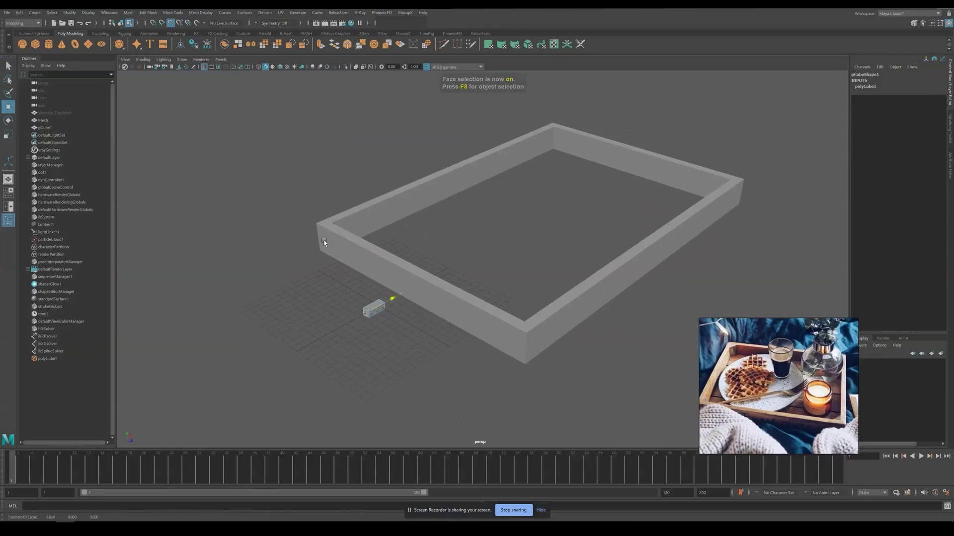
left_click_drag(323, 242, 686, 293, "alt")
left_click(590, 283)
left_click_drag(590, 283, 547, 249, "alt")
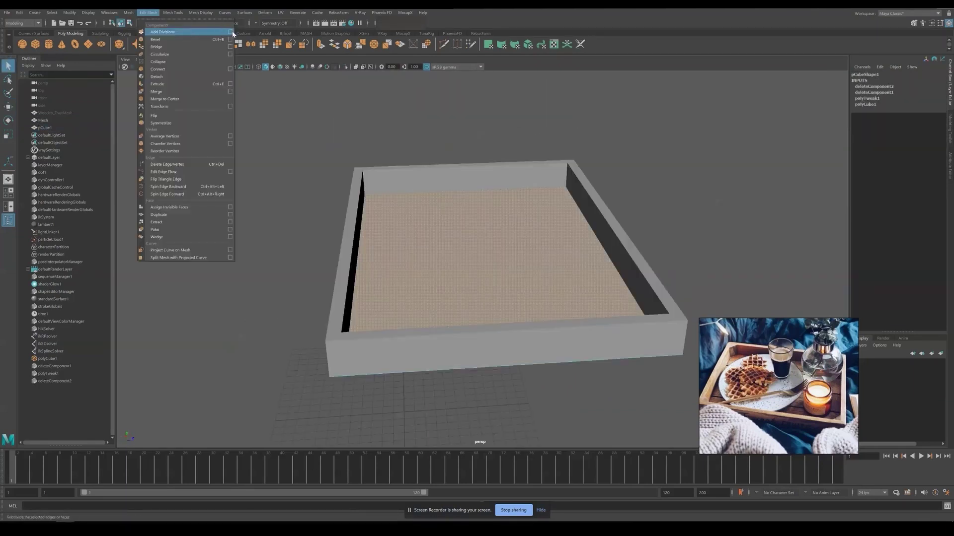
Divide the floor panel into three planks and bevel the two dividing edges into narrow seams
left_click(231, 30)
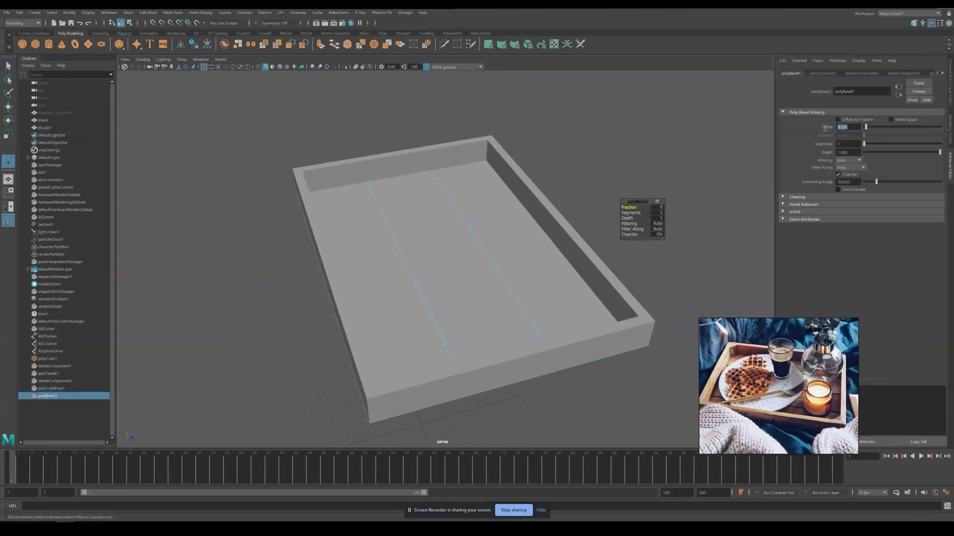
right_click(478, 261, "shift")
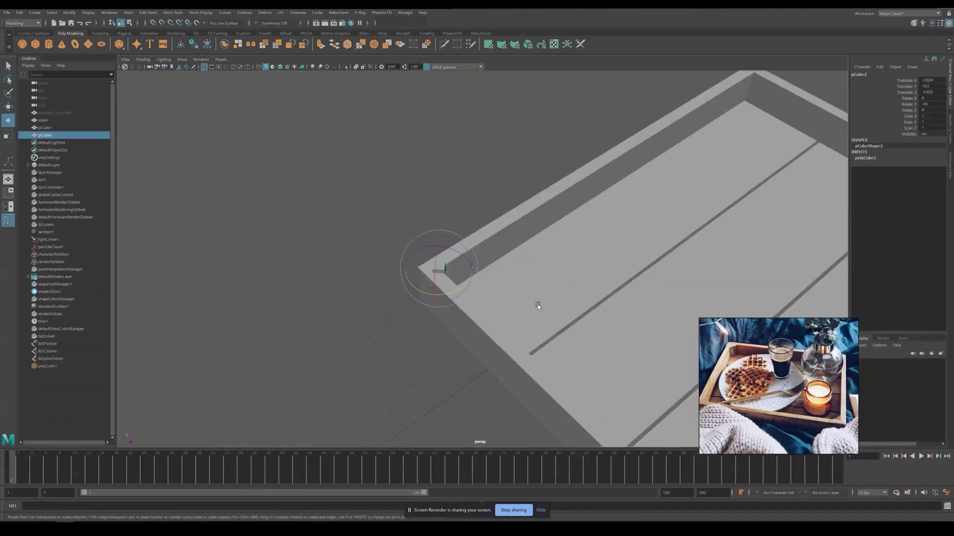
Scale the cube across the tray's corner and trim it against the frame with a Boolean difference to form a brace
key("r")
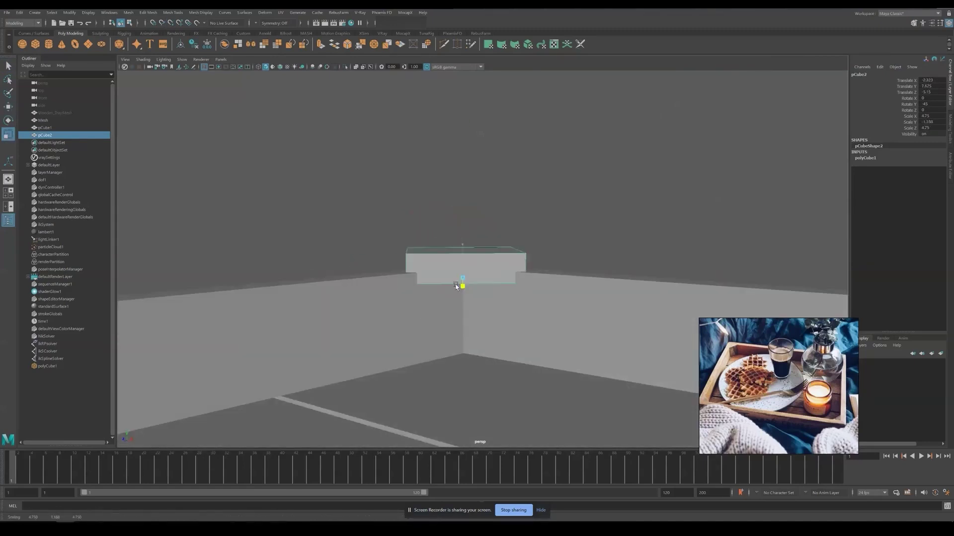
left_click(545, 313)
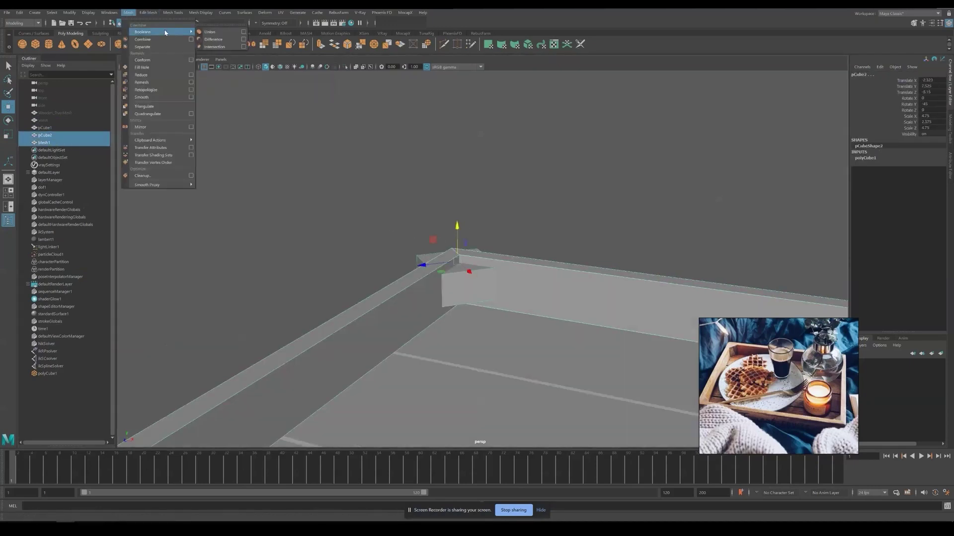
key("t")
left_click(128, 12)
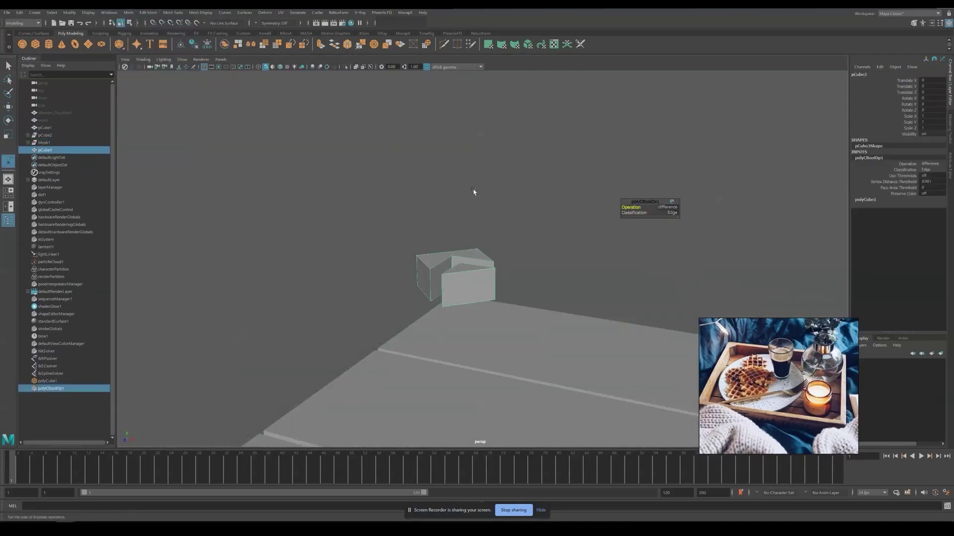
right_click(425, 267)
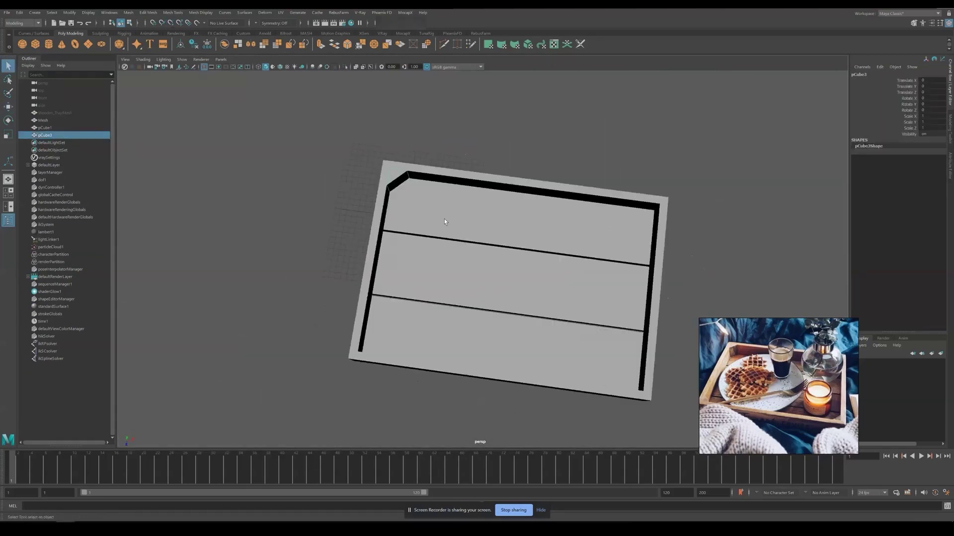
Mirror the corner brace to all four inner corners of the tray
left_click_drag(444, 218, 378, 230, "alt")
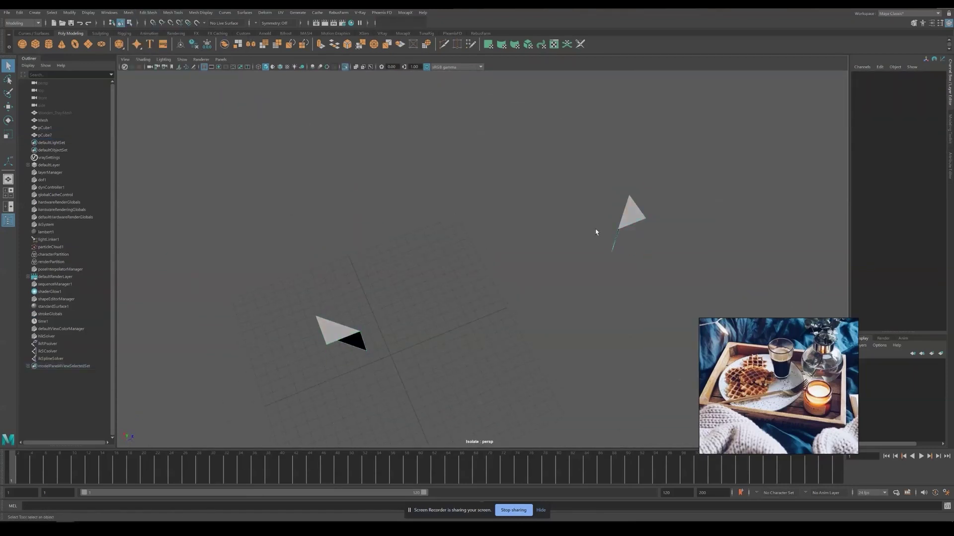
left_click_drag(596, 232, 566, 322, "alt")
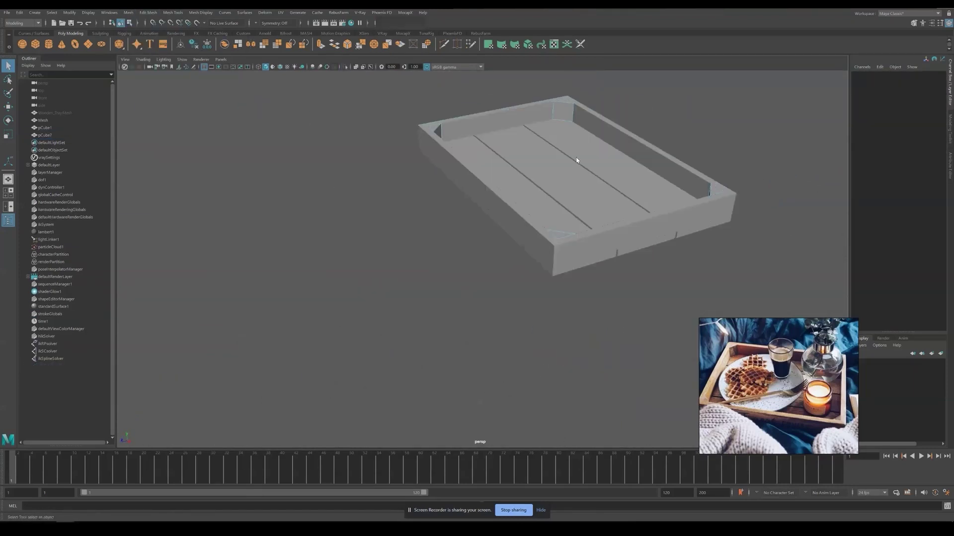
Bevel the outer frame's edges with an offset of 0.2, turning off Offset As Fraction and Chamfer
left_click(575, 157)
left_click_drag(575, 157, 458, 238, "alt")
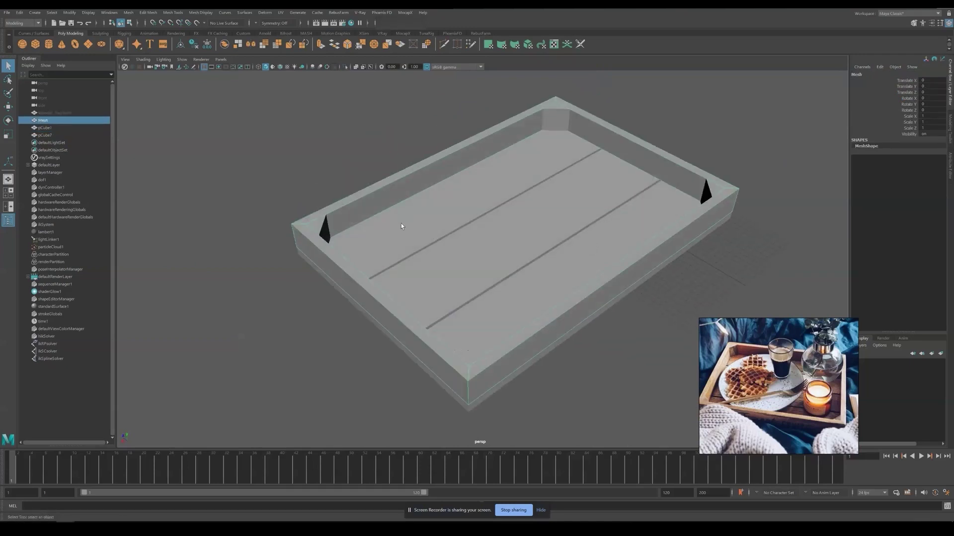
left_click_drag(401, 226, 460, 174, "alt")
key("ctrl+a")
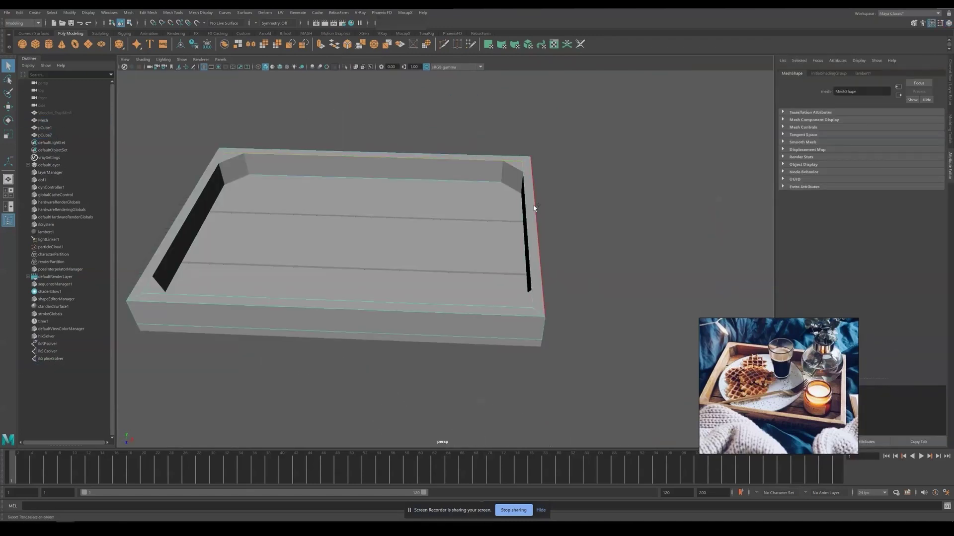
left_click_drag(534, 208, 566, 278, "alt")
key("ctrl+b")
left_click(838, 119)
left_click_drag(881, 129, 869, 131)
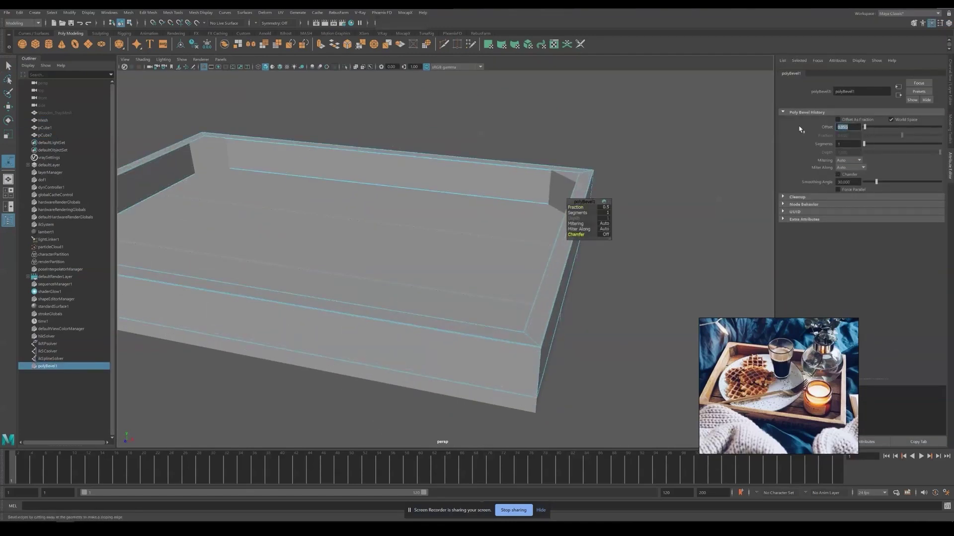
type("0.2")
key("Return")
Soften the bevelled edges of the outer frame
right_click_drag(536, 311, 617, 241)
left_click(499, 341)
left_click_drag(540, 375, 373, 130, "alt")
right_click_drag(337, 227, 338, 197)
left_click(324, 223)
left_click_drag(338, 227, 383, 279, "alt")
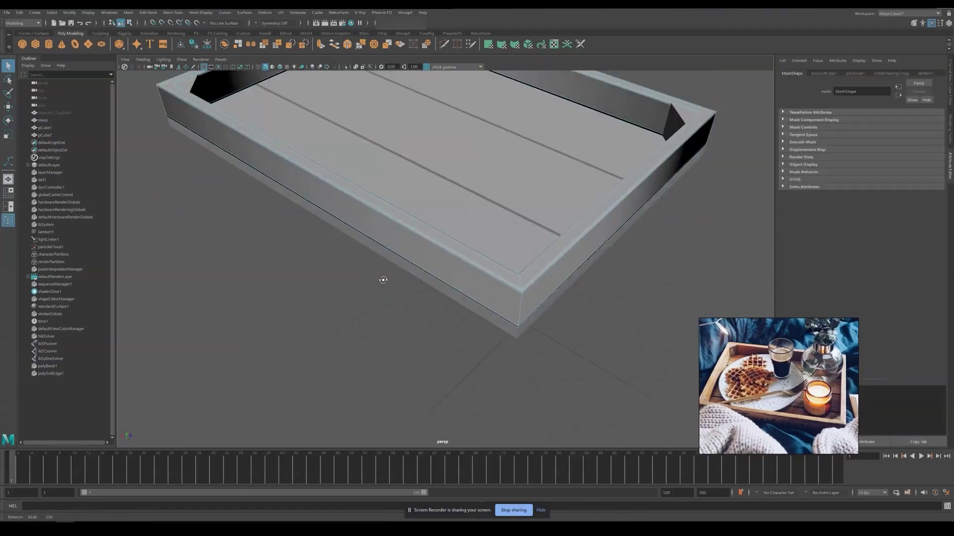
Add a second bevel to the frame with Offset As Fraction off, and soften its edges
key("ctrl+b")
left_click(838, 120)
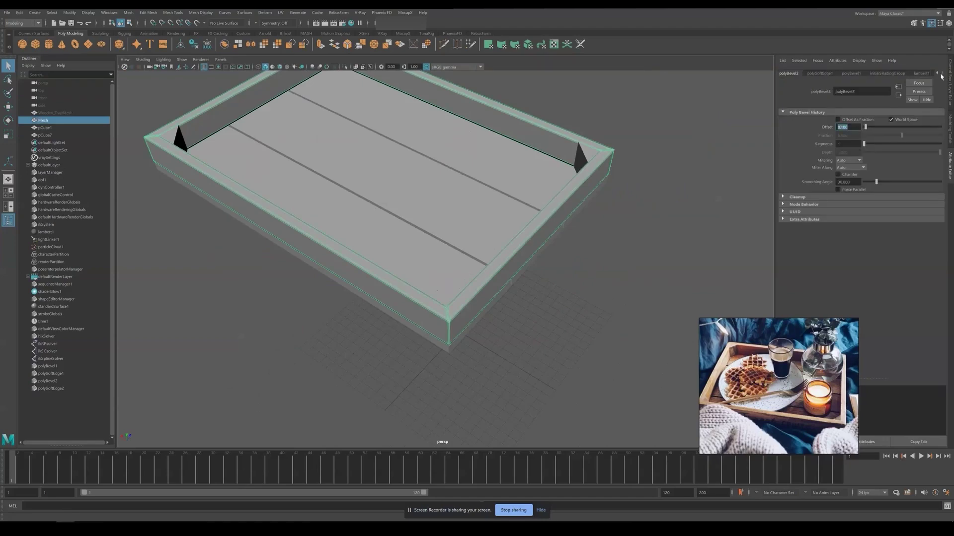
left_click(850, 73)
left_click(500, 309)
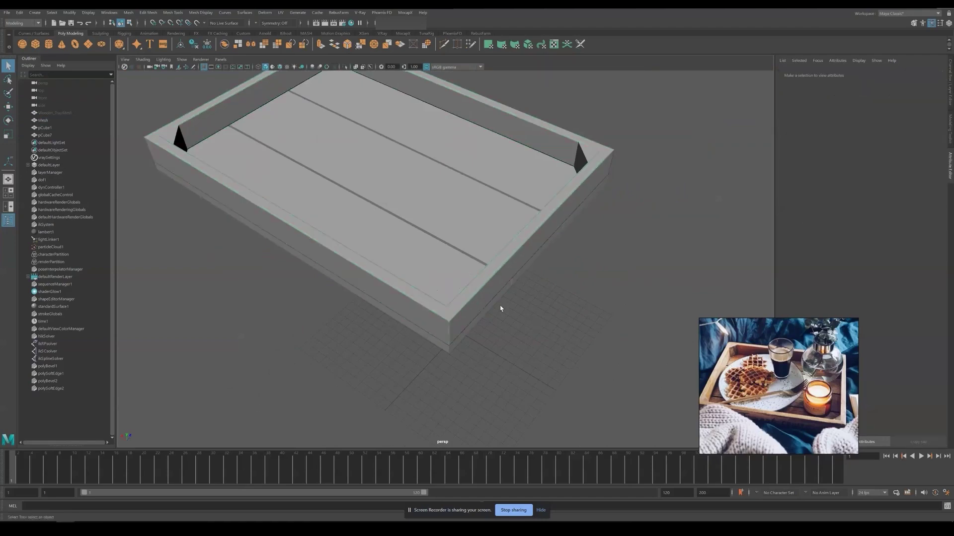
left_click(477, 293)
left_click_drag(500, 309, 480, 285, "alt")
left_click(508, 260)
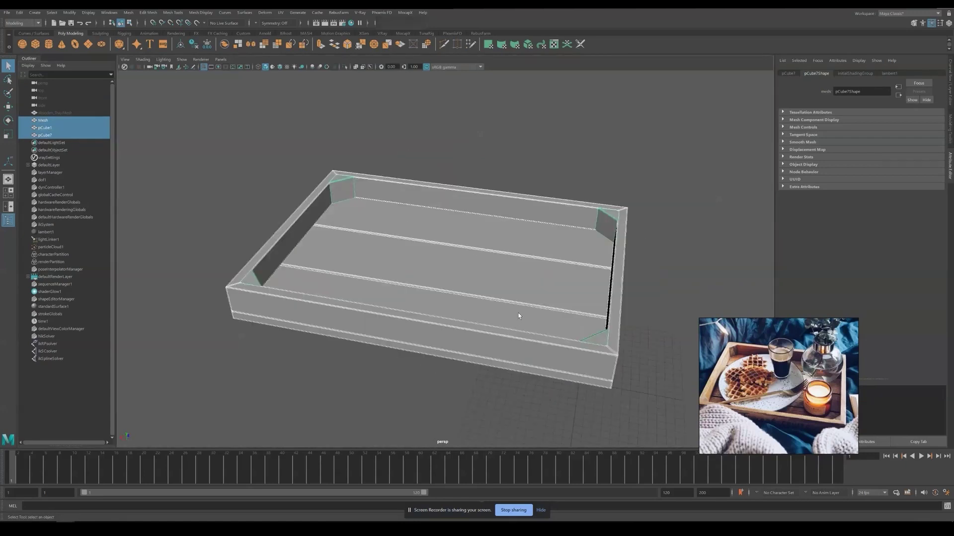
Open the UV Editor and lay out the corner braces' unfolded UV shells with 20-pixel padding
left_click(280, 13)
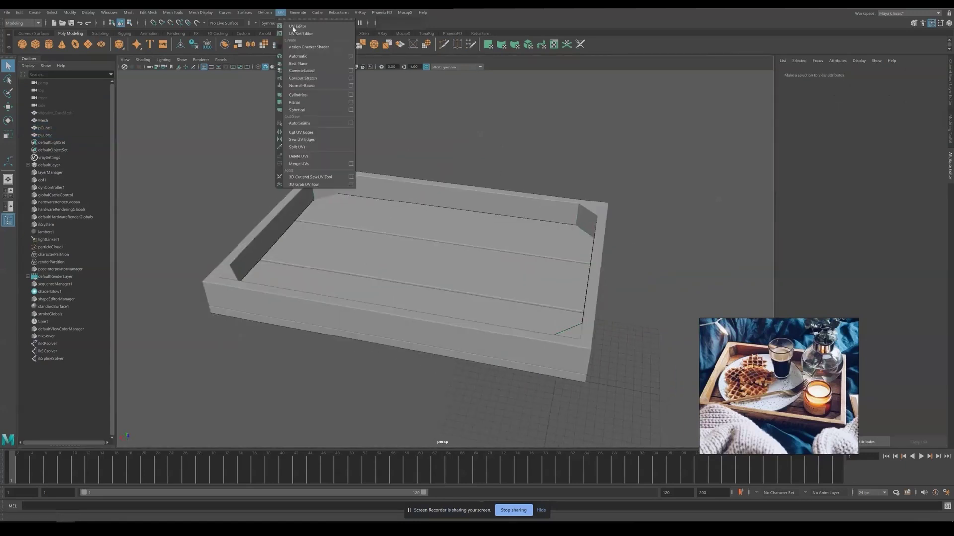
left_click(297, 26)
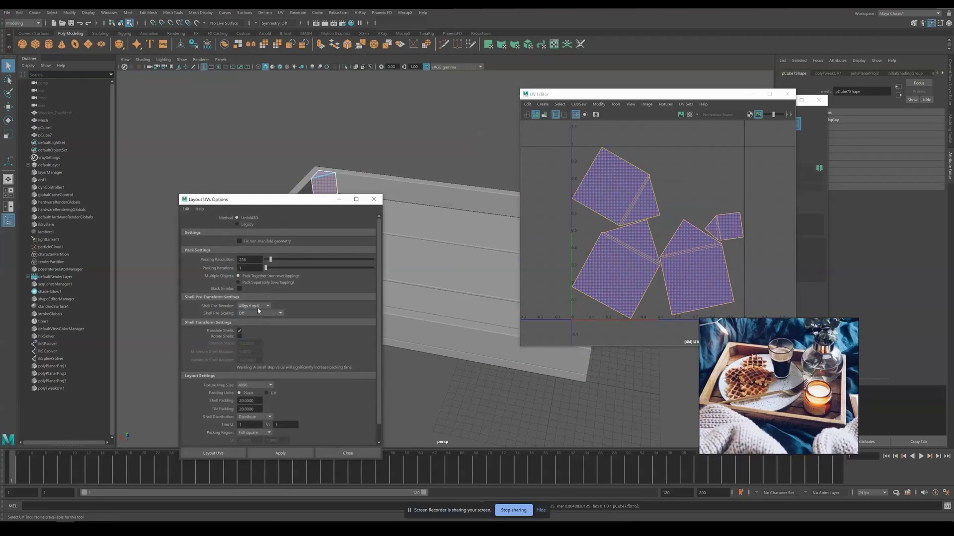
left_click(280, 453)
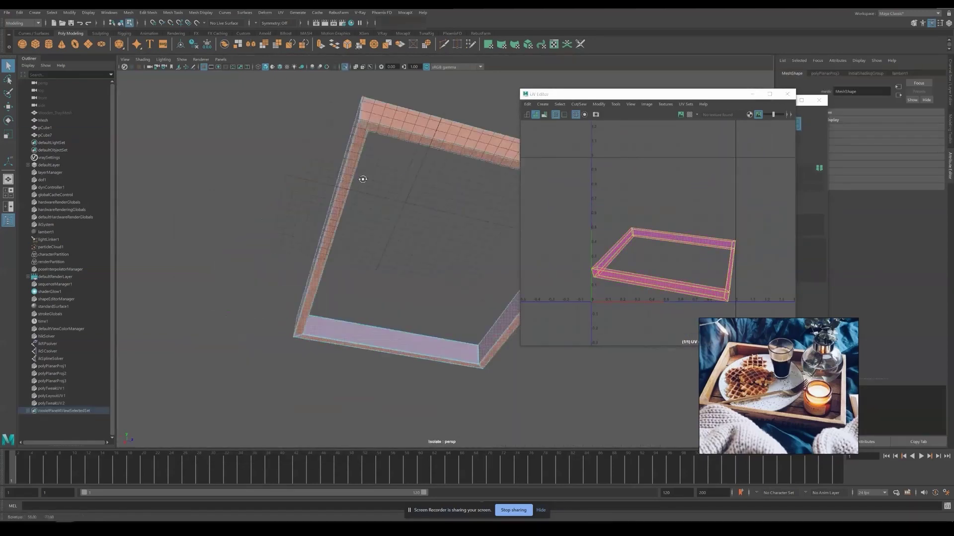
Cut and unfold the outer frame's planar-projected UVs
left_click_drag(362, 179, 389, 281, "alt")
scroll(389, 281, "down", 5)
right_click_drag(596, 197, 612, 194, "shift")
scroll(567, 181, "up", 5)
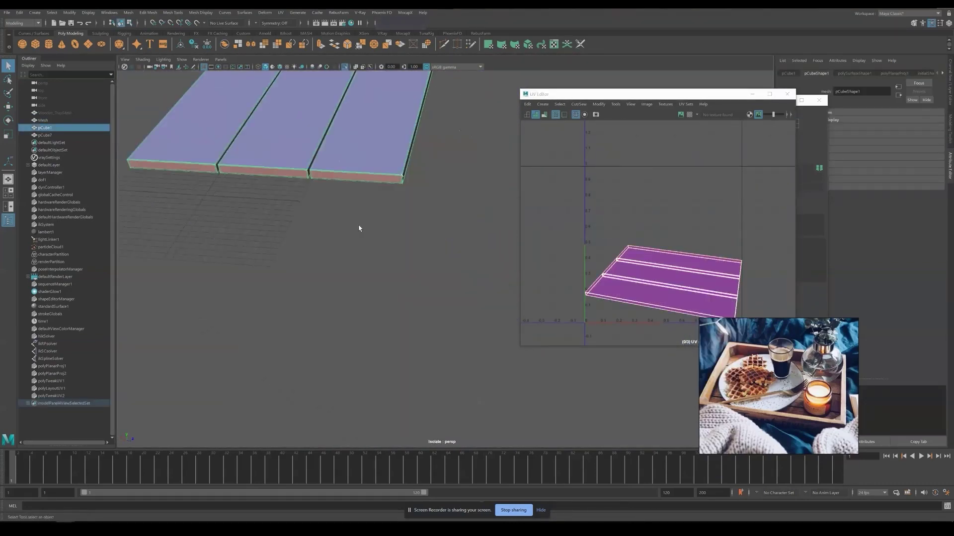
Unfold the floor planks' UVs and lay out their shells horizontally with Preserve 3D Ratios
left_click_drag(357, 227, 444, 199, "alt")
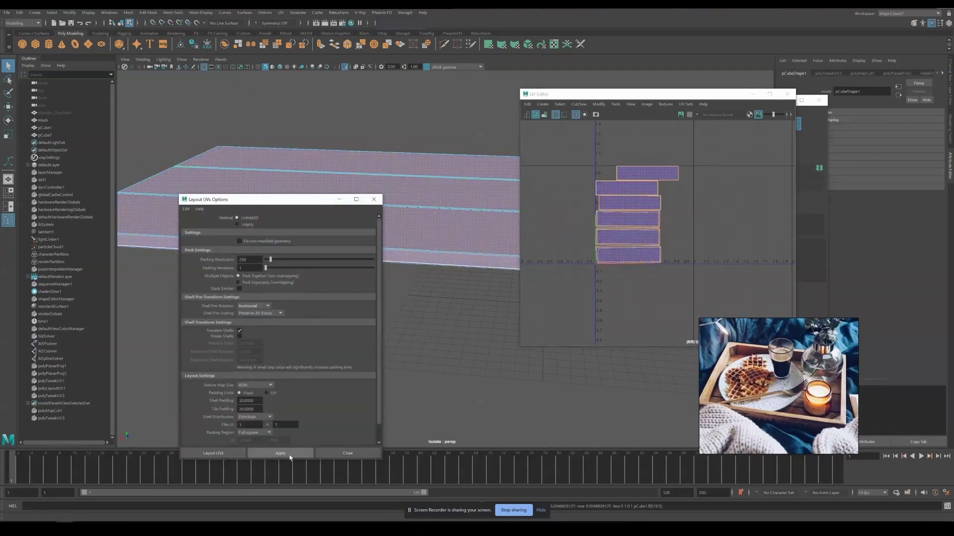
left_click(280, 453)
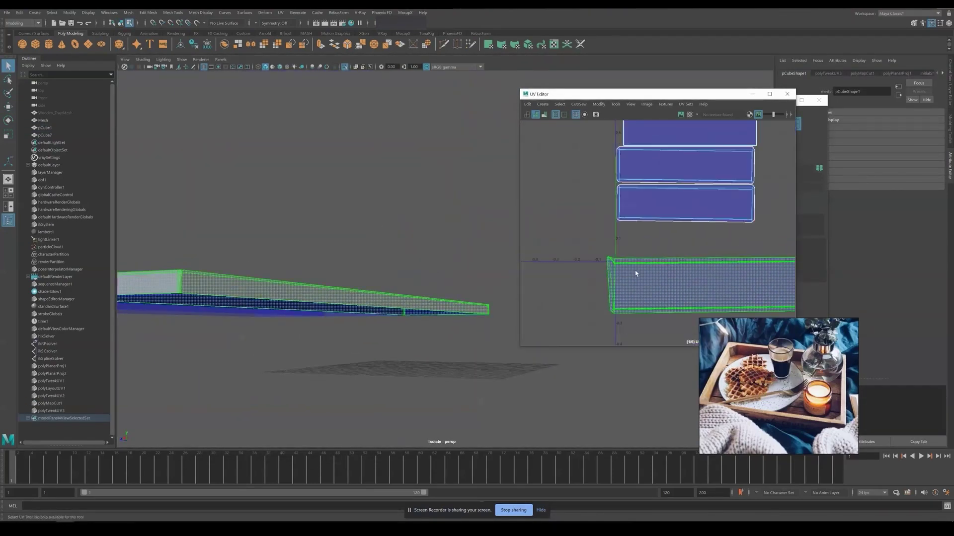
right_click(681, 283, "shift")
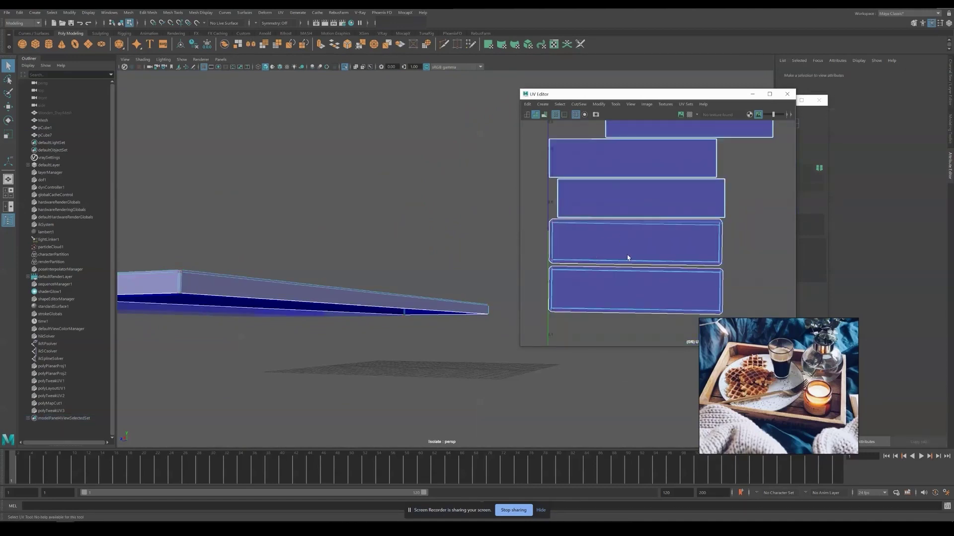
right_click_drag(641, 259, 669, 259, "shift")
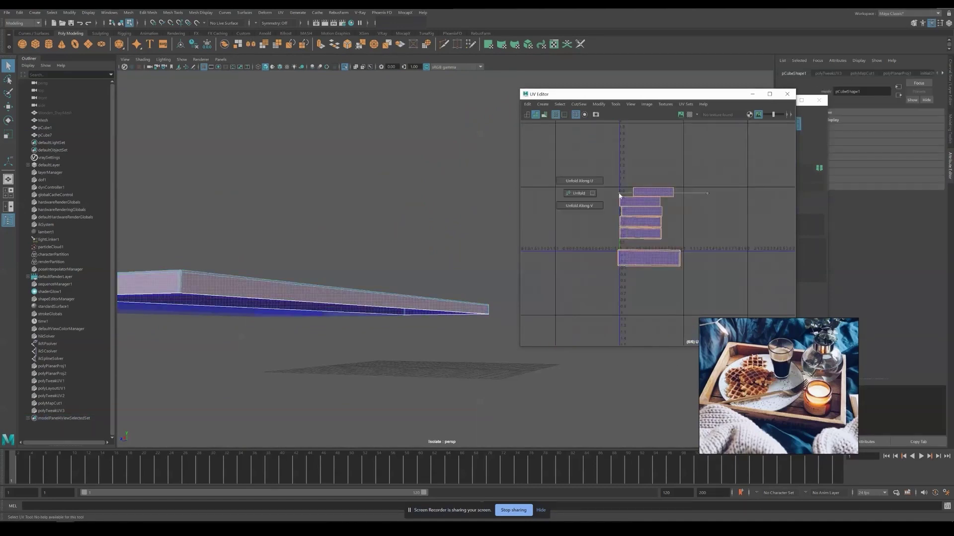
Lay out the UVs of the frame, planks and braces together using Vertical pre-rotation and Preserve 3D Ratios
left_click(280, 453)
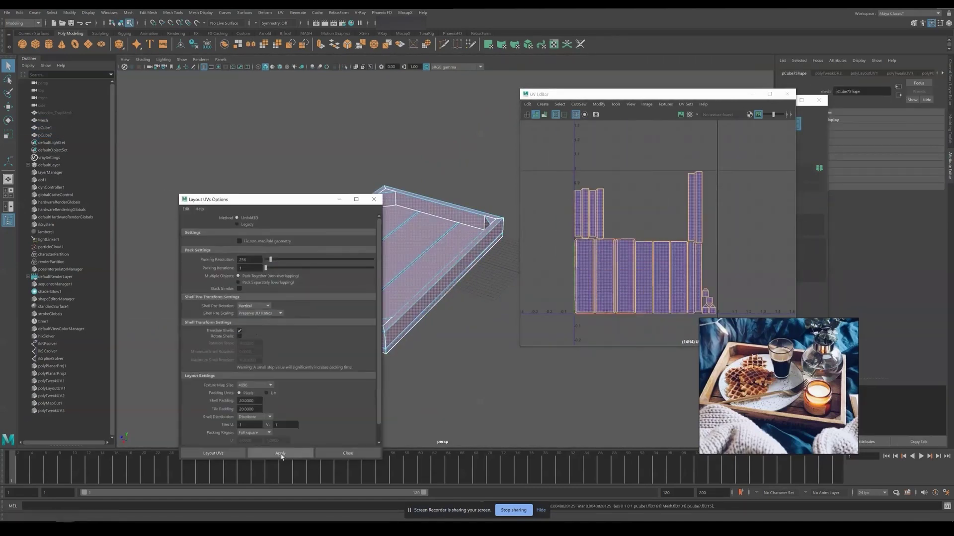
left_click(253, 306)
left_click(244, 329)
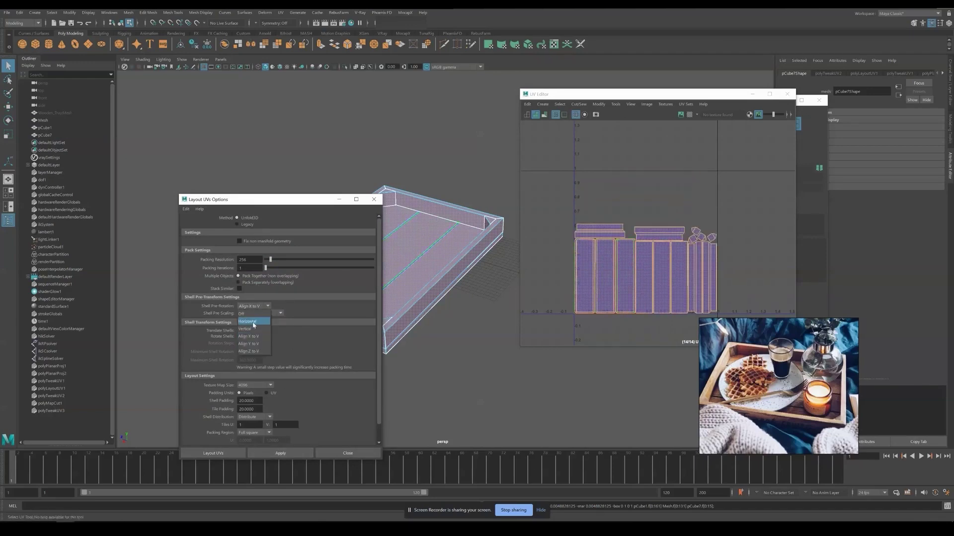
left_click(280, 453)
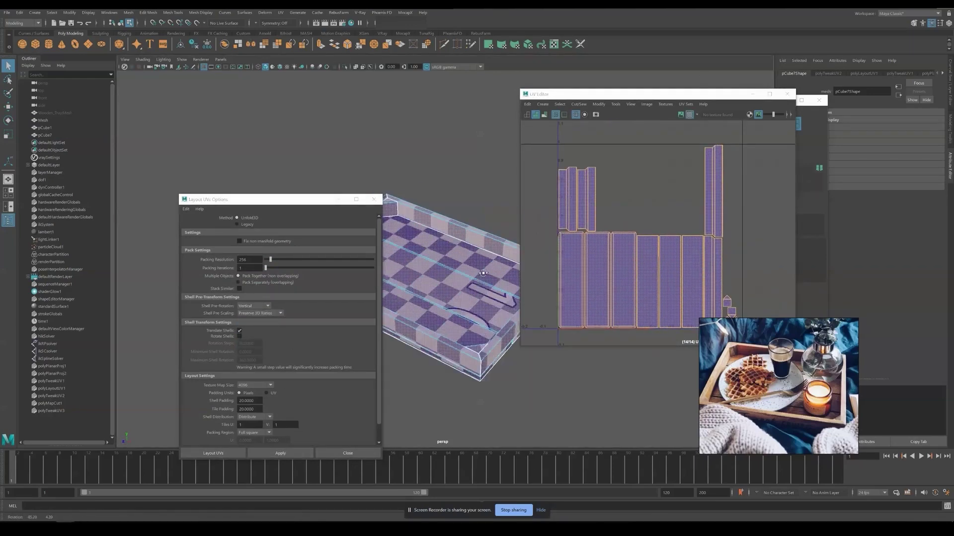
left_click_drag(483, 273, 497, 278)
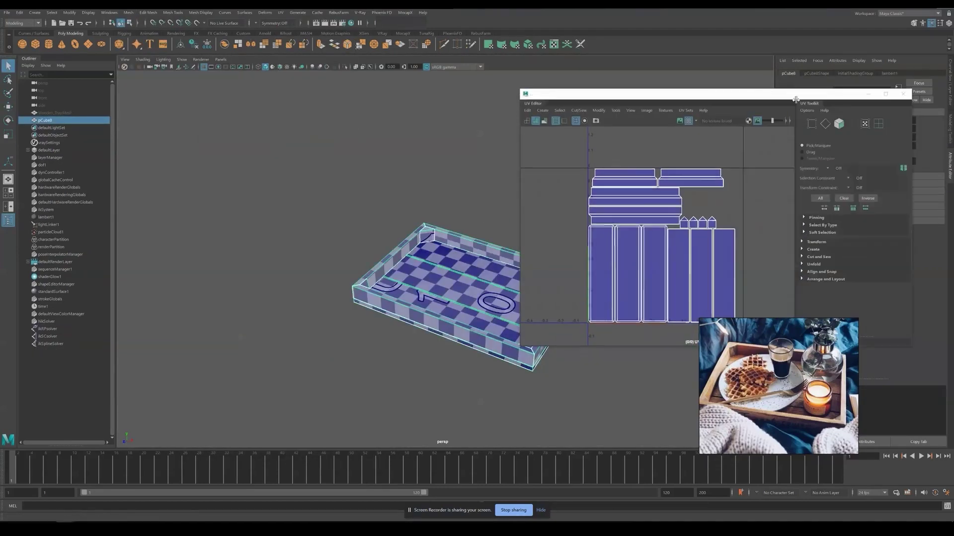
Close the UV Editor and toggle the visibility of the tray mesh and the hidden object listed above it
left_click_drag(737, 93, 451, 90)
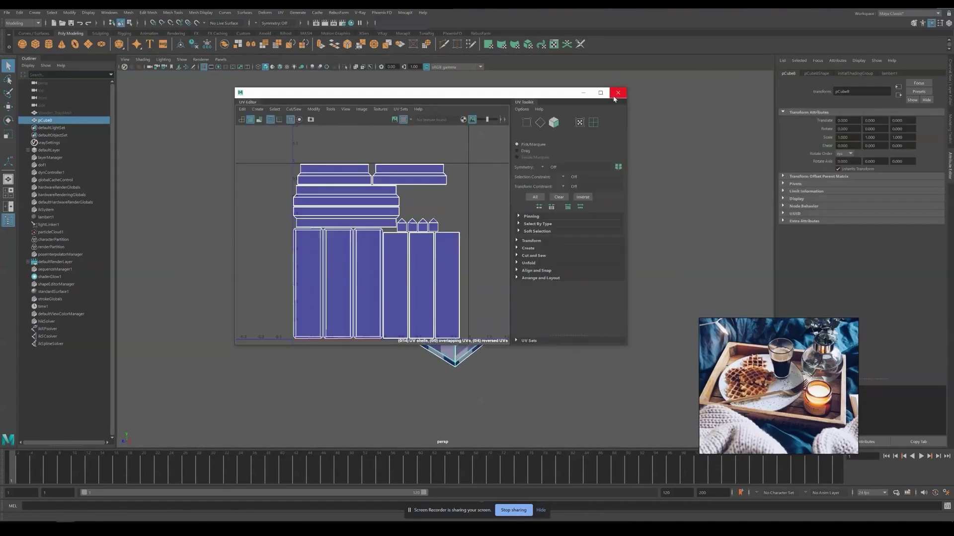
left_click(618, 94)
key("h")
left_click(40, 114)
key("h")
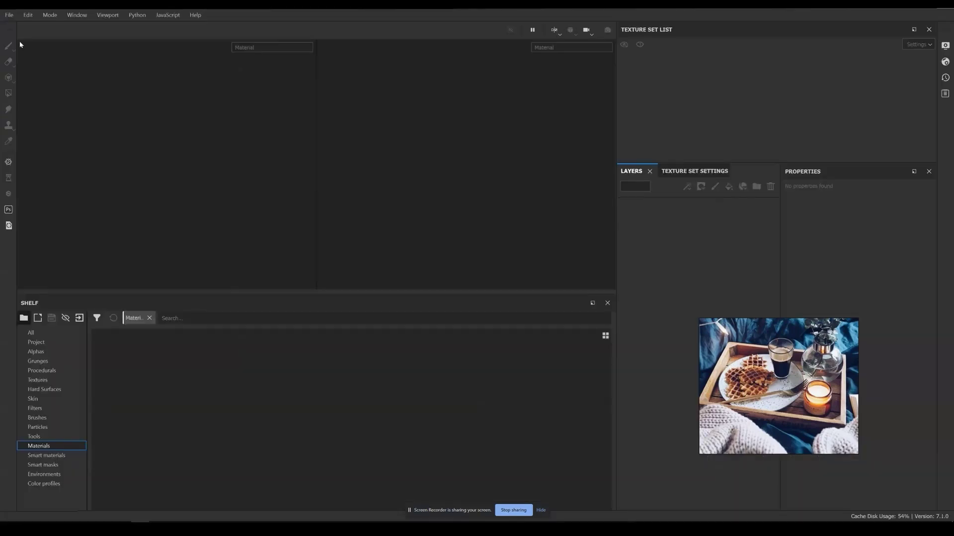
Switch to Substance Painter and create a new project using Wooden Tray.obj as the mesh
left_click(9, 15)
left_click(34, 28)
left_click(581, 124)
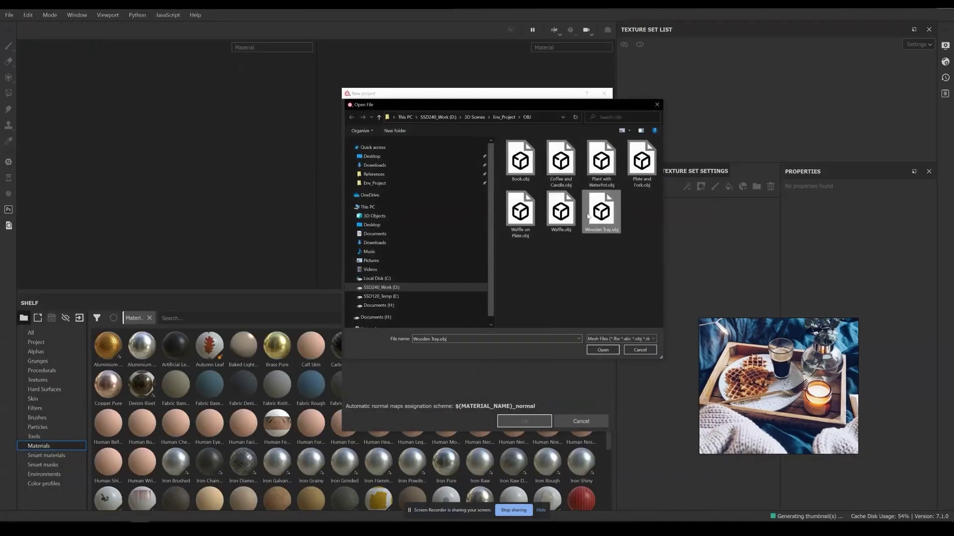
left_click(598, 347)
left_click(525, 421)
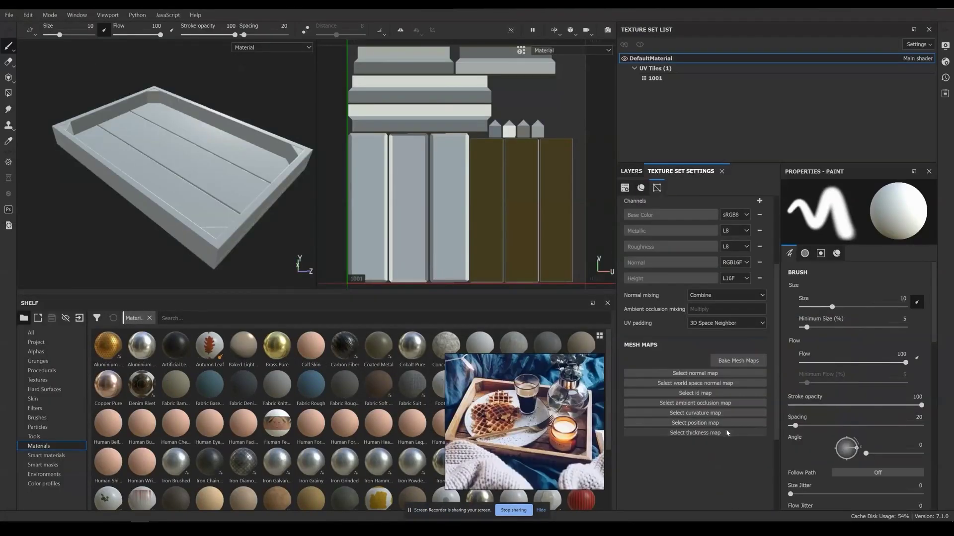
Bake world space normal, ambient occlusion, curvature and position maps at 8192 output size, using the low poly mesh as high poly
left_click(738, 361)
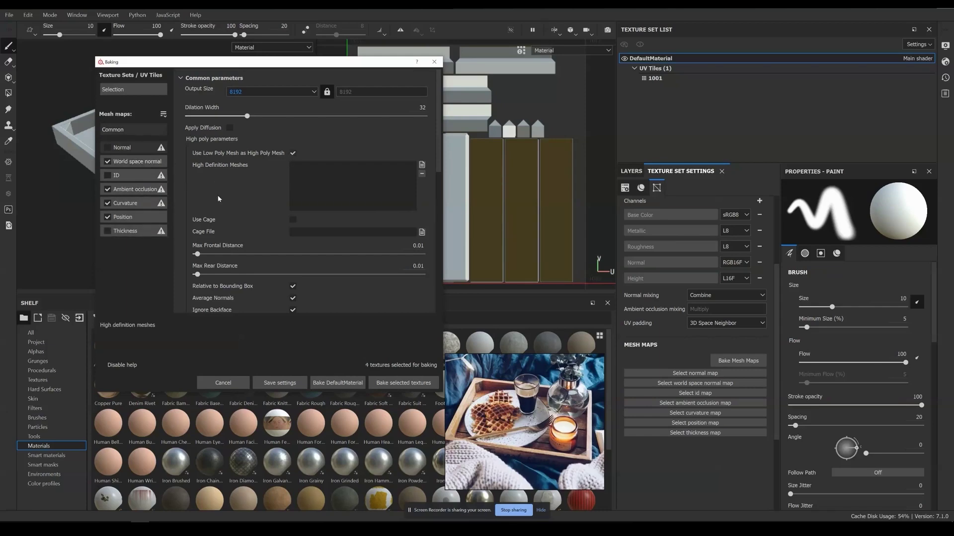
scroll(218, 198, "down", 5)
scroll(218, 199, "up", 5)
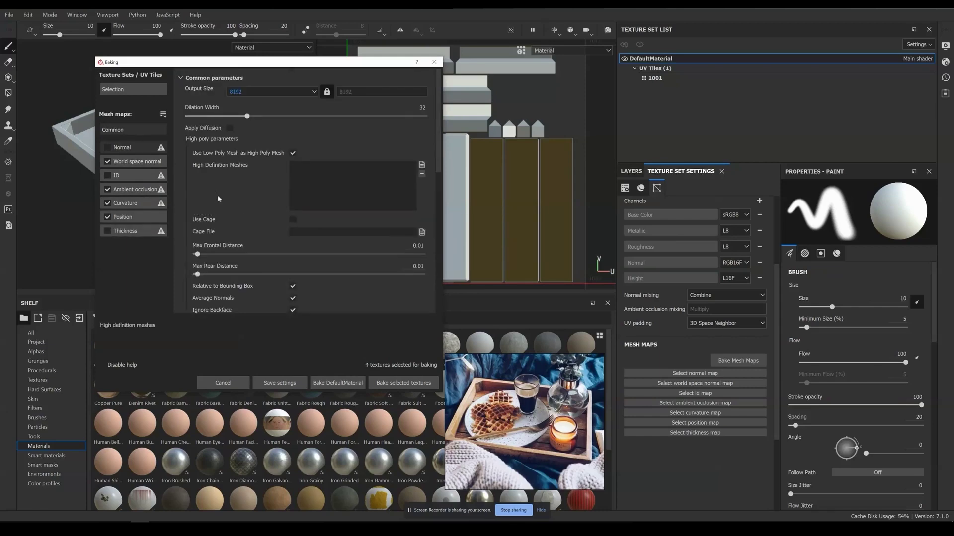
left_click(384, 385)
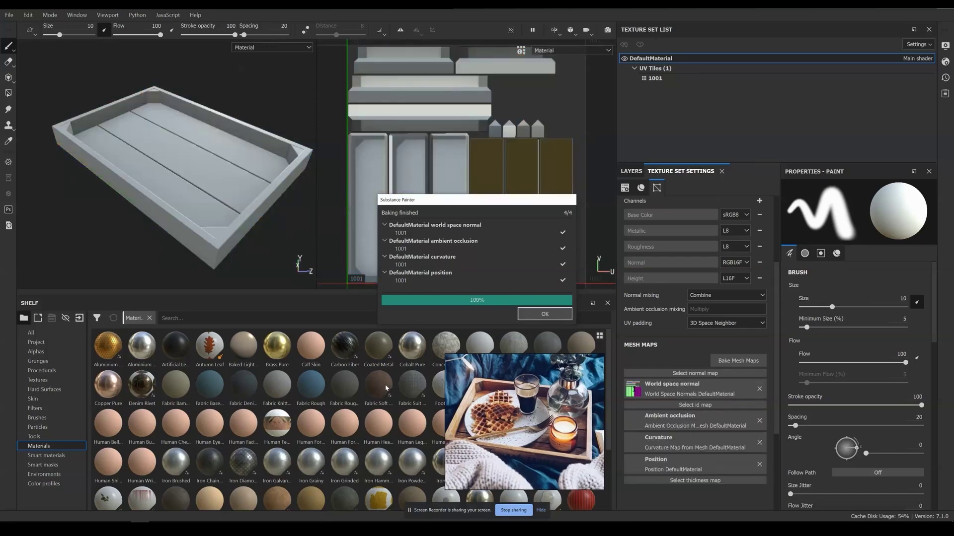
left_click(545, 313)
Delete the default layer and add the Wood American Cherry material to the tray as a fill layer
scroll(298, 423, "down", 3)
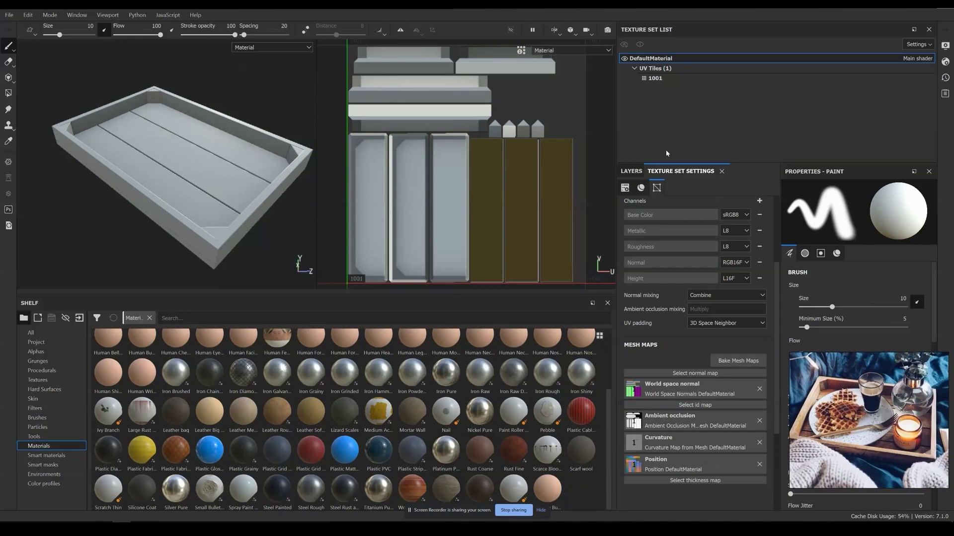
left_click(630, 171)
left_click(772, 187)
left_click_drag(413, 489, 692, 317)
left_click_drag(199, 208, 198, 178, "alt")
Set the cherry wood fill's UV scale to 2
scroll(199, 178, "down", 3)
mouse_move(820, 296)
left_mouse_down()
mouse_move(832, 295)
mouse_move(820, 295)
left_mouse_up()
scroll(218, 199, "up", 5)
left_click_drag(218, 198, 233, 223, "alt")
left_click(838, 270)
type("2")
key("Return")
Change the wood color to a muted brown of about R 0.497, G 0.306, B 0.216
scroll(277, 196, "down", 3)
left_click_drag(886, 395, 676, 398)
scroll(864, 308, "down", 5)
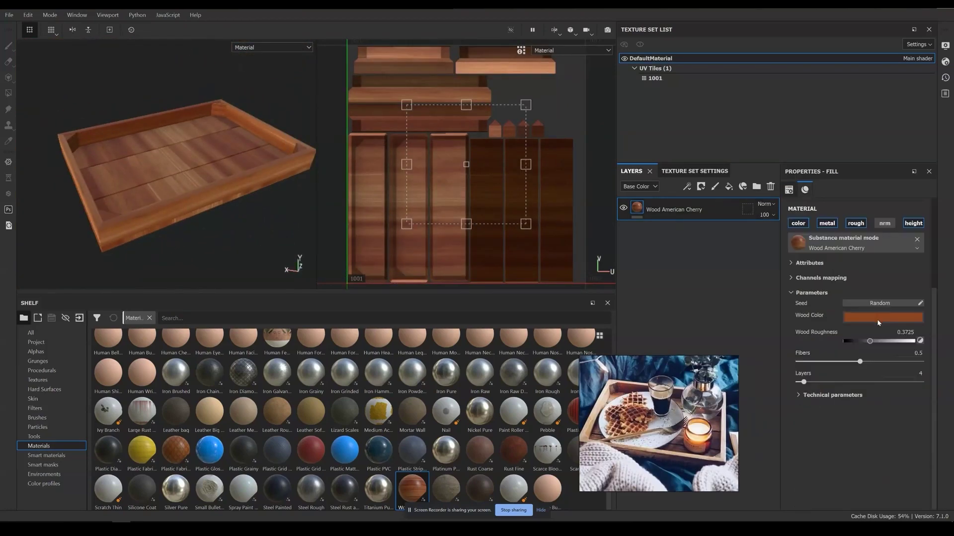
left_click(877, 318)
mouse_move(864, 378)
left_mouse_down()
mouse_move(845, 369)
mouse_move(859, 382)
left_mouse_up()
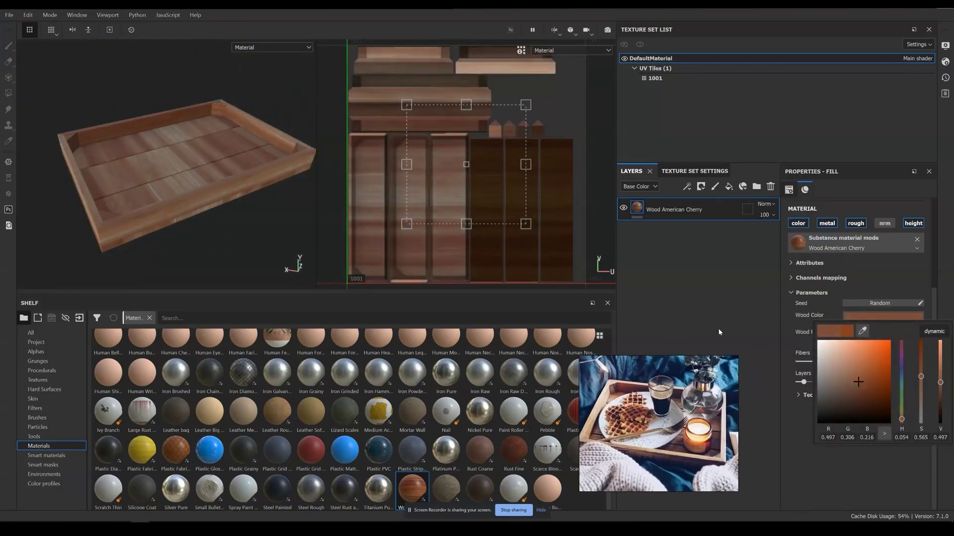
left_click(719, 329)
Set the cherry wood's roughness to 0.6, fibers to 0.2, layers to 3 and contrast to -0.3
left_click_drag(213, 174, 194, 155, "alt")
scroll(194, 156, "up", 3)
right_click_drag(194, 156, 238, 159, "shift")
left_click_drag(238, 159, 209, 169, "alt")
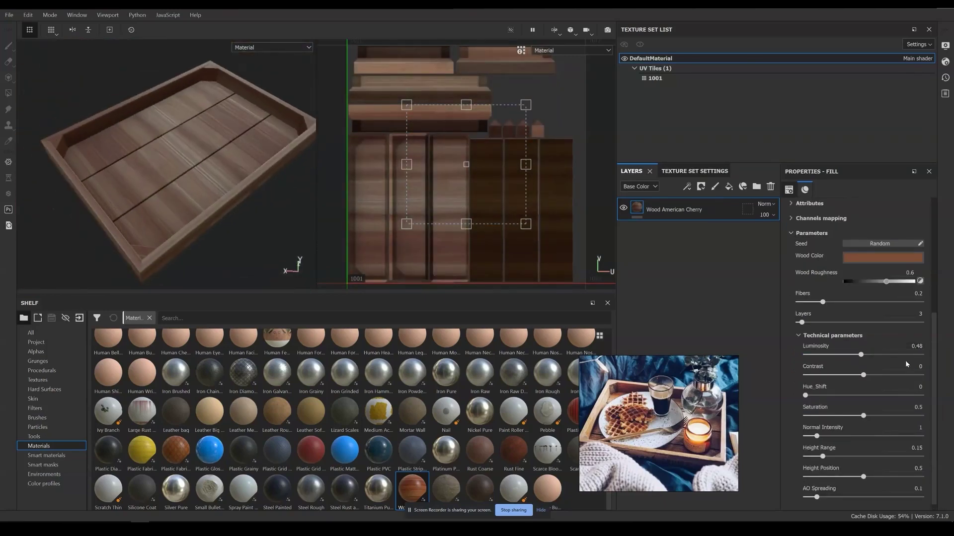
left_click_drag(838, 376, 829, 378)
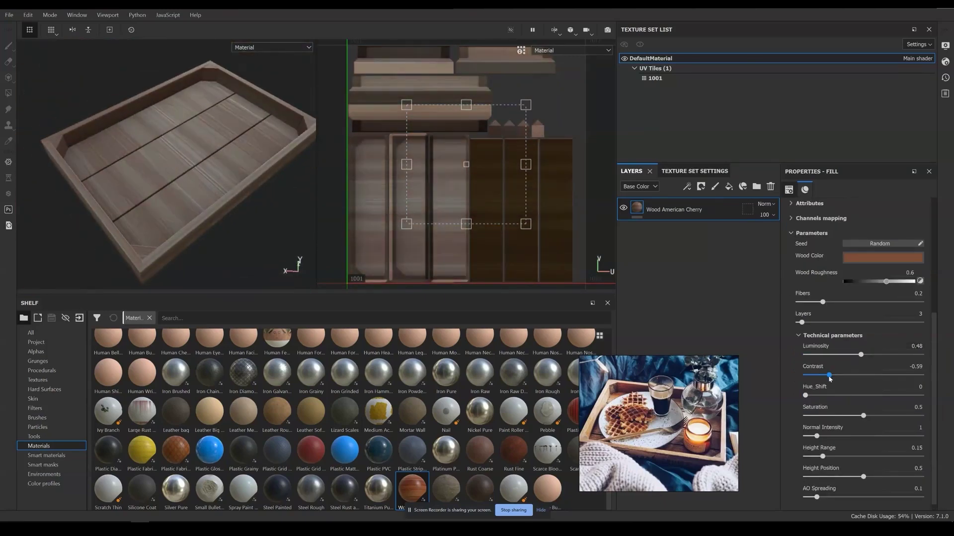
type("-0.3")
key("Return")
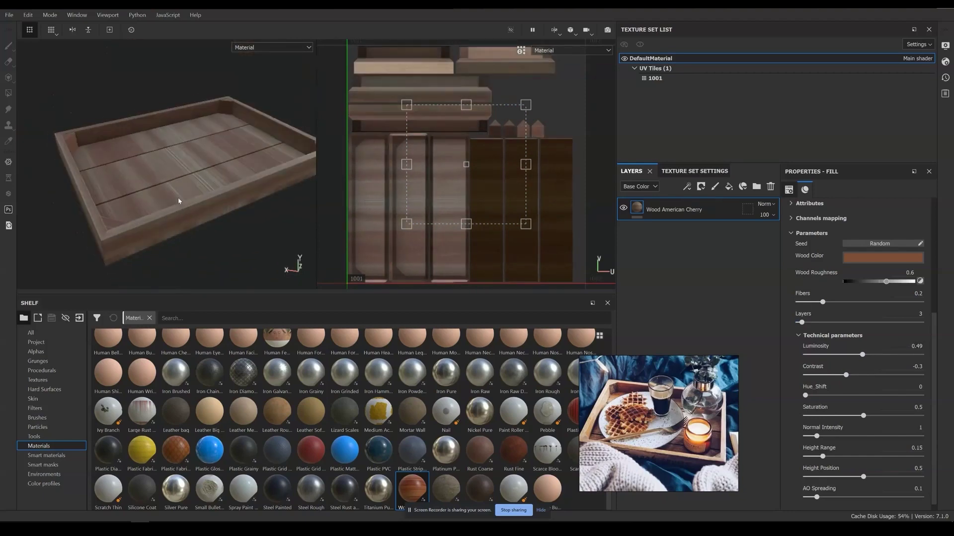
Fine-tune the wood's technical parameters to luminosity 0.5, contrast -0.3 and saturation 0.6
left_click(909, 407)
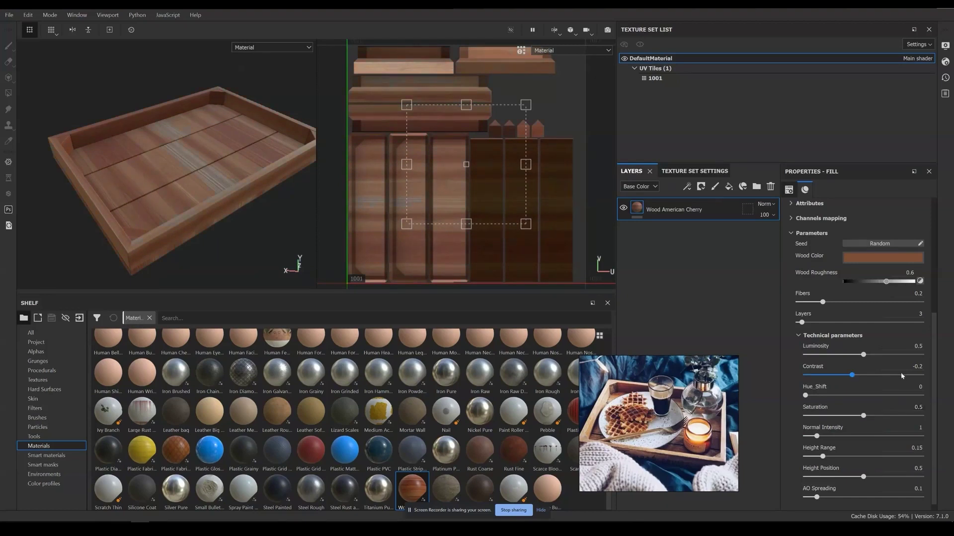
left_click_drag(208, 237, 233, 184, "alt")
scroll(828, 400, "down", 1)
left_click(908, 306)
key("Return")
scroll(846, 328, "up", 5)
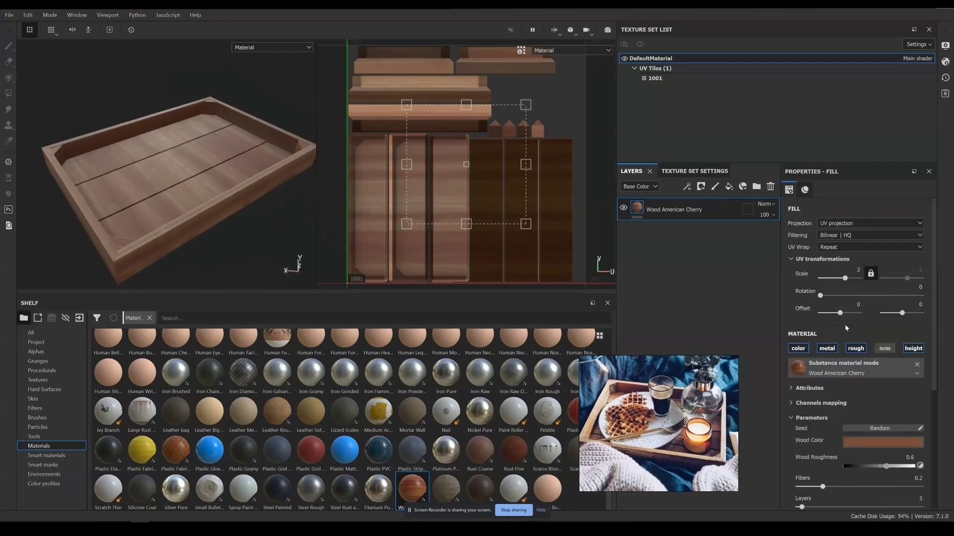
Set the wood fill's UV scale to 1 and its rotation to 90
left_click_drag(852, 276, 844, 277)
left_click_drag(209, 209, 208, 170, "alt")
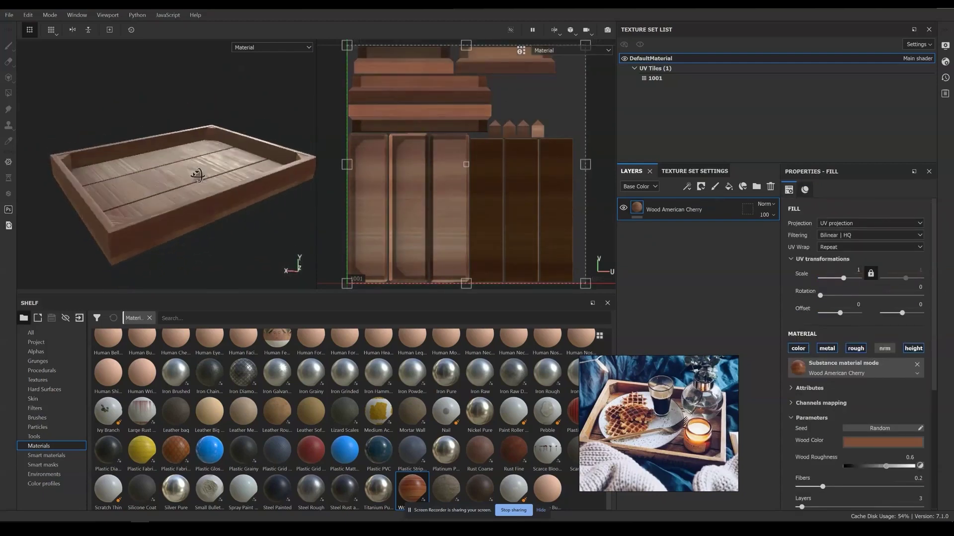
type("90")
key("Return")
left_click_drag(221, 187, 209, 200, "alt")
Set the wood material's Layers parameter to 4
scroll(884, 395, "down", 3)
left_click(919, 409)
type("4")
key("Return")
scroll(219, 249, "up", 4)
scroll(219, 249, "down", 4)
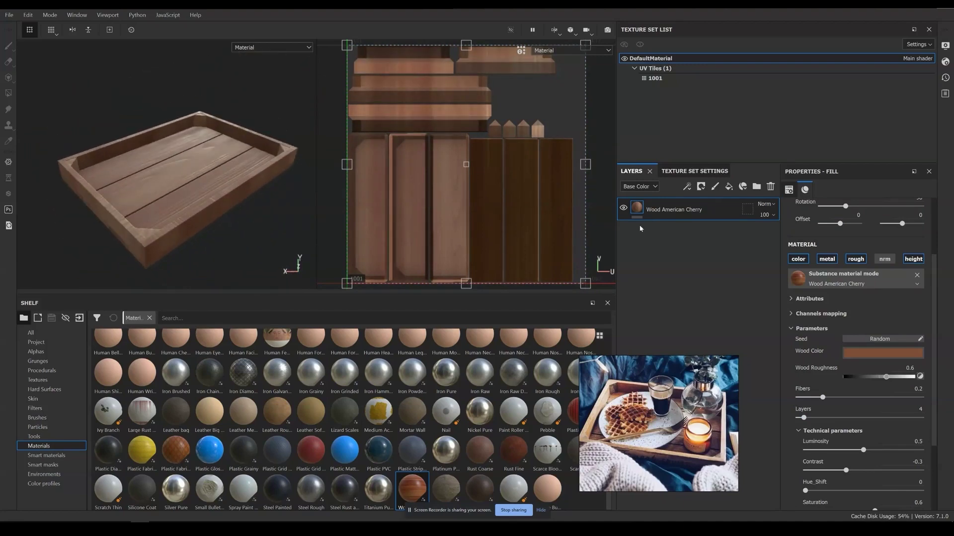
Add a black mask to the Wood American Cherry layer and duplicate the masked layer
left_click(701, 187)
left_click(729, 212)
right_click(696, 208)
left_click(719, 214)
Rename the duplicated layer Wood American Cherry V and the original layer Wood American Cherry H
double_click(716, 210)
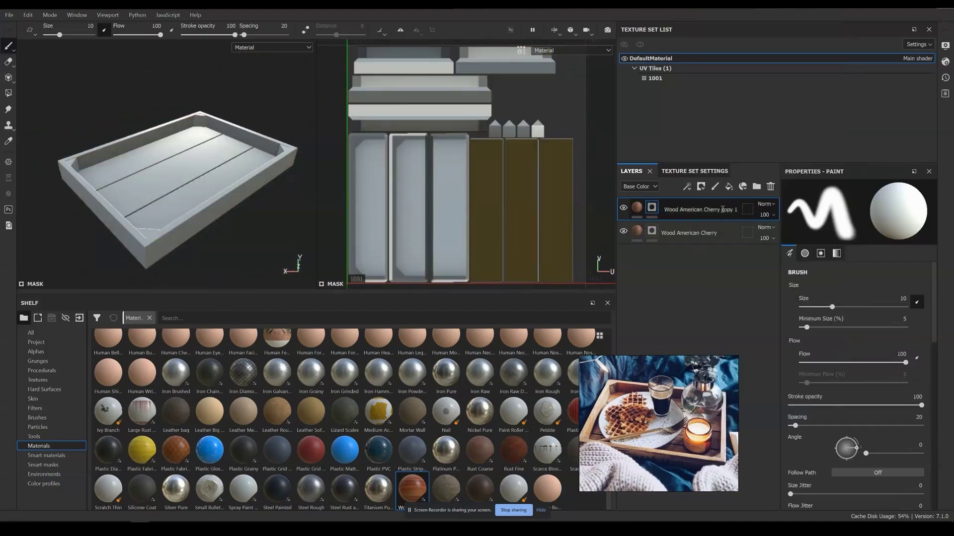
left_click(737, 210)
key("BackSpace")
key("BackSpace")
key("BackSpace")
key("BackSpace")
key("BackSpace")
key("BackSpace")
type("V")
double_click(723, 232)
Reveal the tray frame's side shells in the Wood American Cherry V mask with Polygon Fill in UV chunk mode
left_click(690, 209)
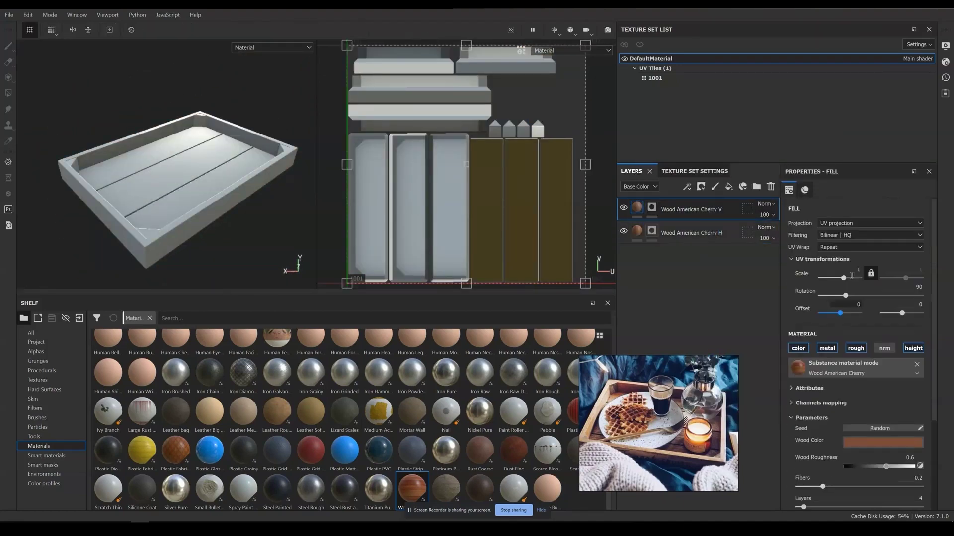
key("4")
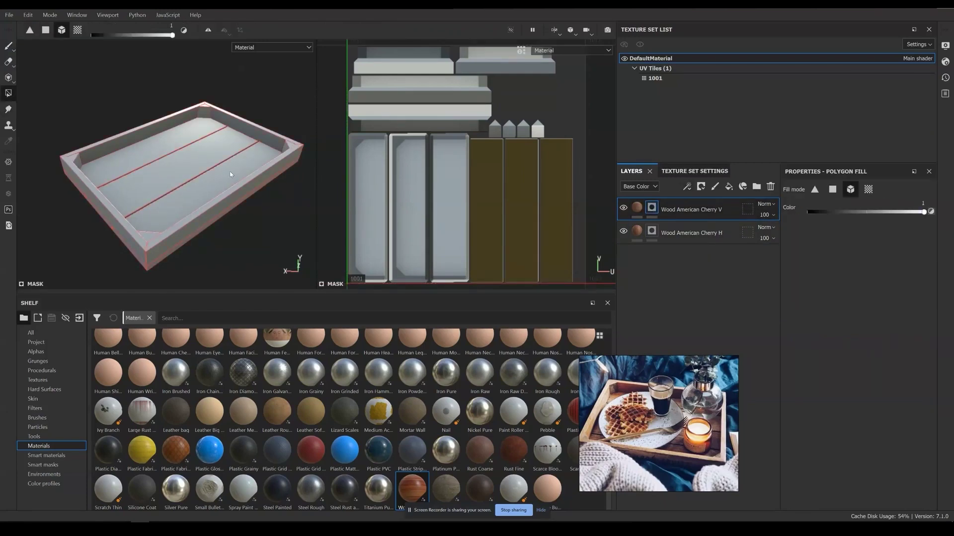
left_click(215, 212)
key("ctrl+z")
left_click(868, 190)
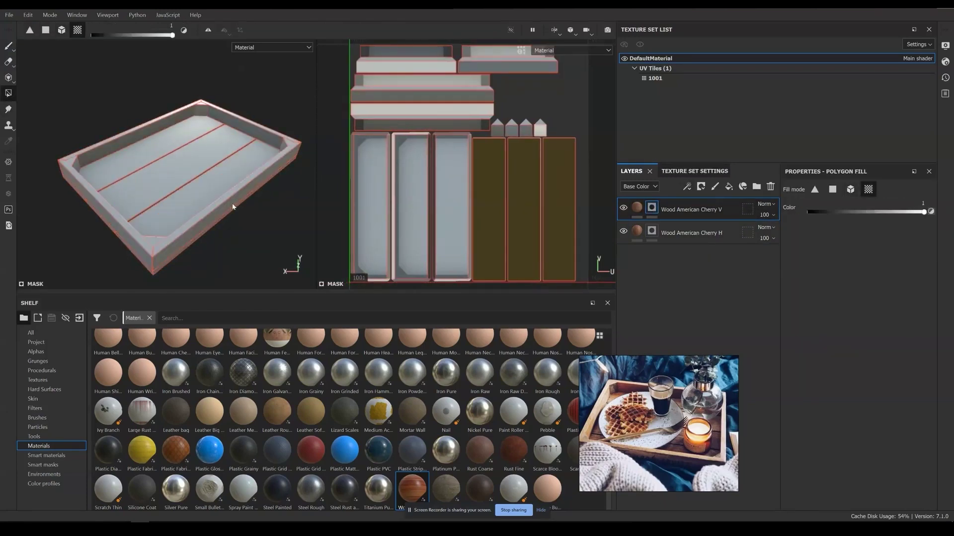
left_click(232, 207)
left_click_drag(232, 214, 244, 154, "alt")
left_click(151, 259)
left_click(214, 67)
left_click(201, 204)
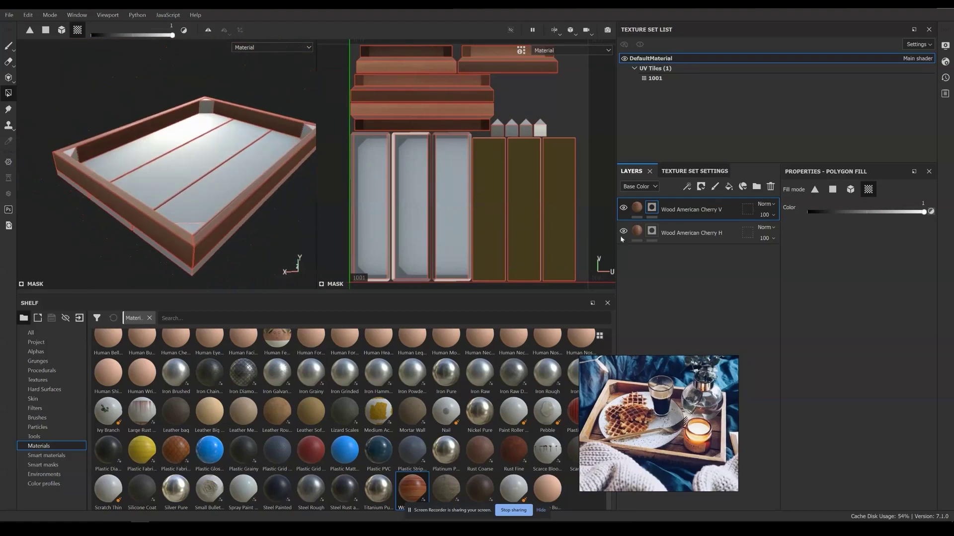
Fill the floor planks' UV shells in the Wood American Cherry H layer's mask
left_click(652, 231)
left_click(413, 188)
left_click(371, 189)
left_click(451, 189)
Fill the corner braces in the Wood American Cherry V layer's mask
left_click_drag(239, 218, 284, 187, "alt")
scroll(510, 149, "up", 3)
scroll(170, 187, "up", 3)
scroll(240, 226, "up", 4)
left_click(692, 209)
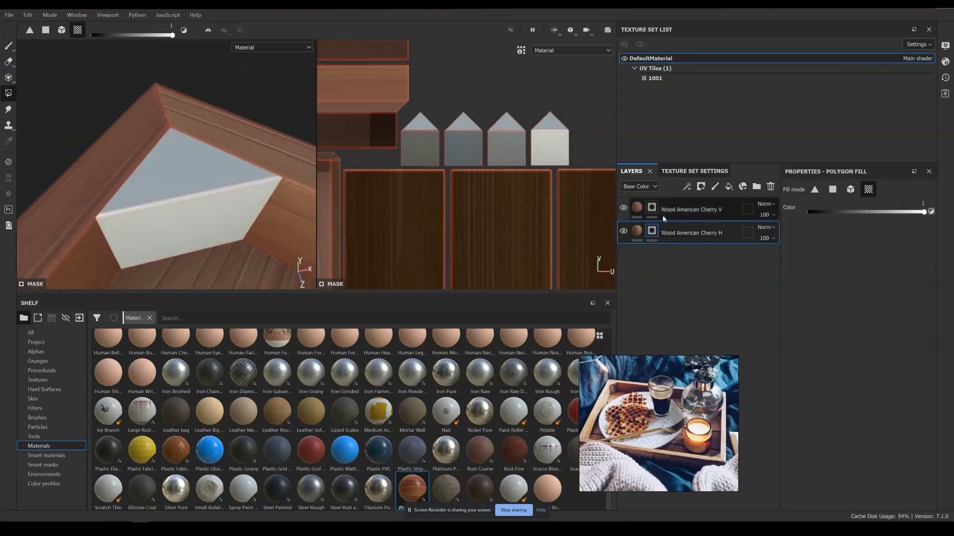
Group the two Wood American Cherry layers into a folder named Wood Base
scroll(182, 195, "down", 5)
left_click_drag(182, 195, 101, 144, "alt")
left_click(693, 232, "shift")
left_click(635, 210)
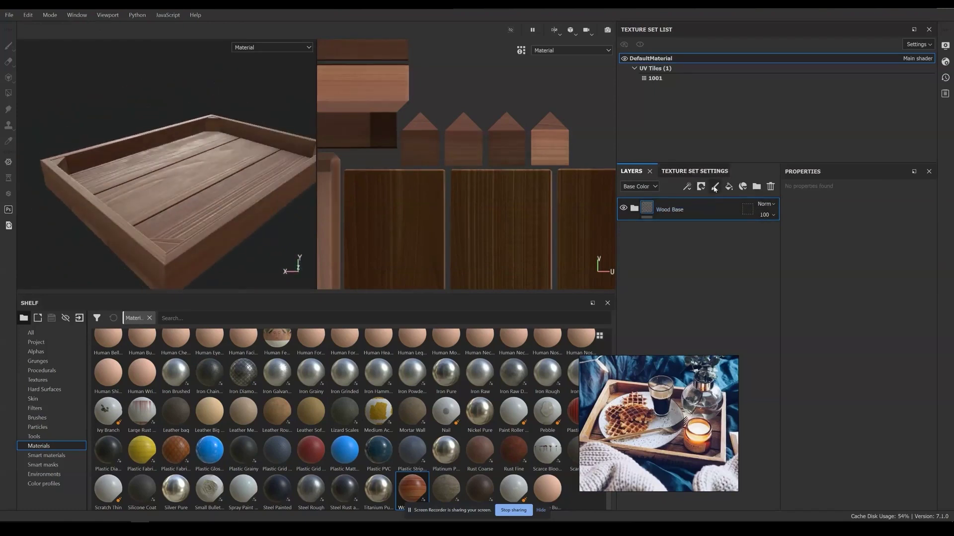
Add a fill layer named Scratches above Wood Base, with only the height channel enabled and a black mask
left_click(729, 186)
double_click(663, 209)
type("s")
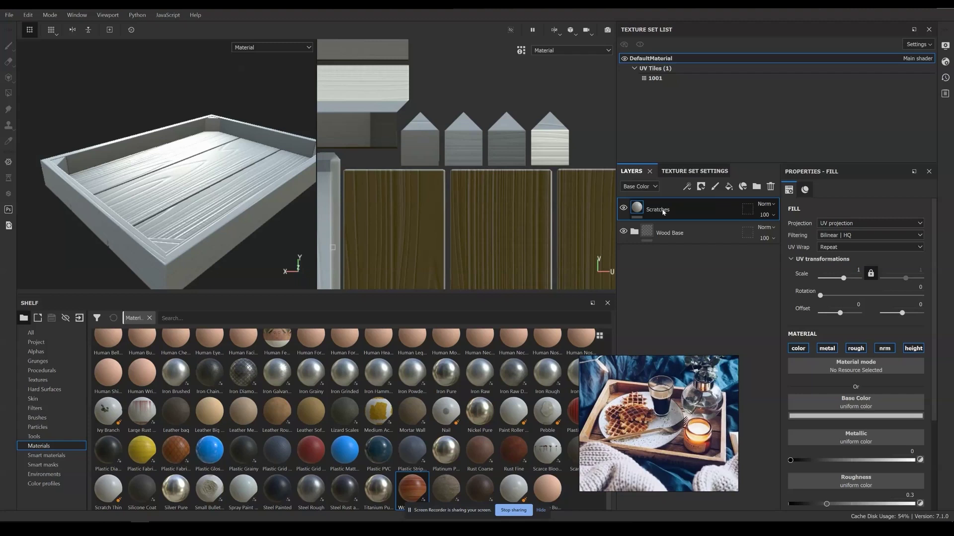
left_click(797, 348)
left_click(827, 348)
left_click(855, 348)
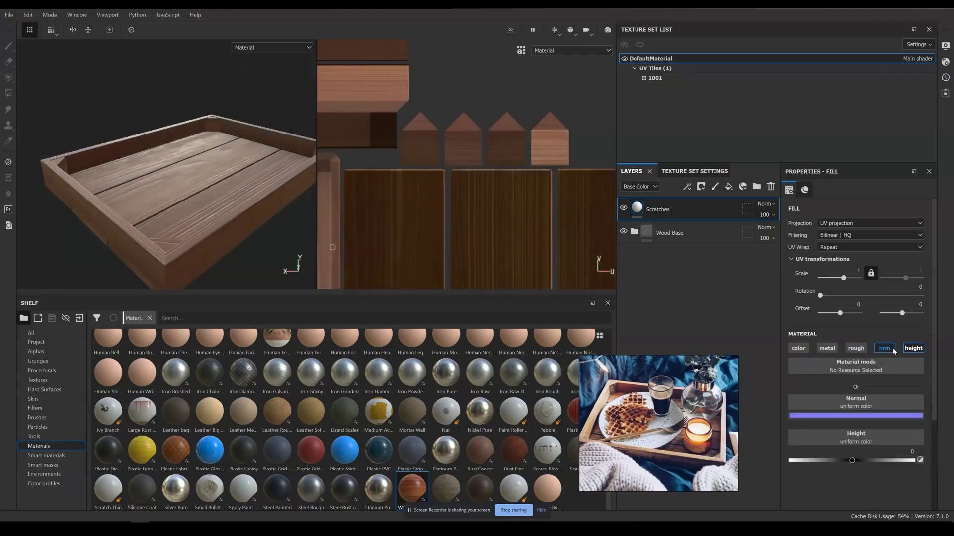
left_click(702, 190)
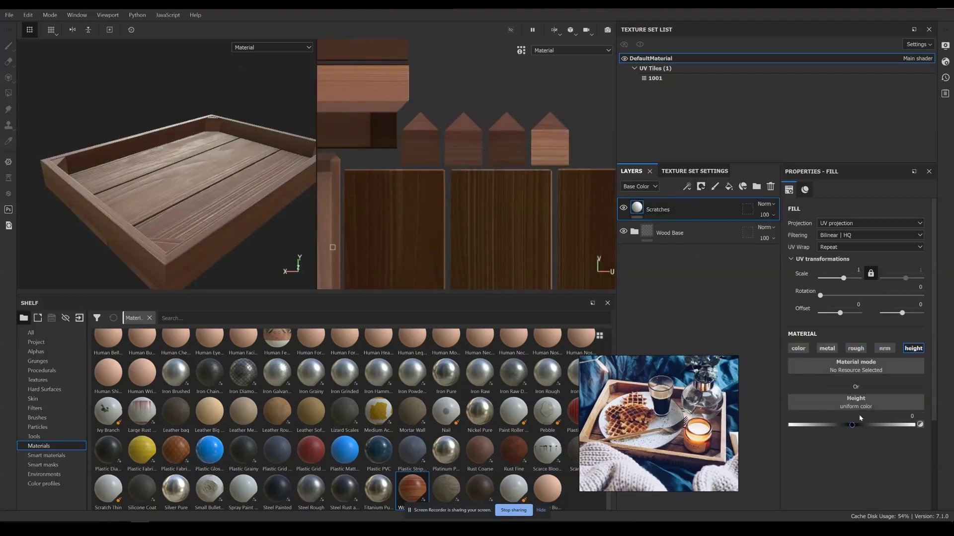
left_click(700, 186)
left_click(730, 211)
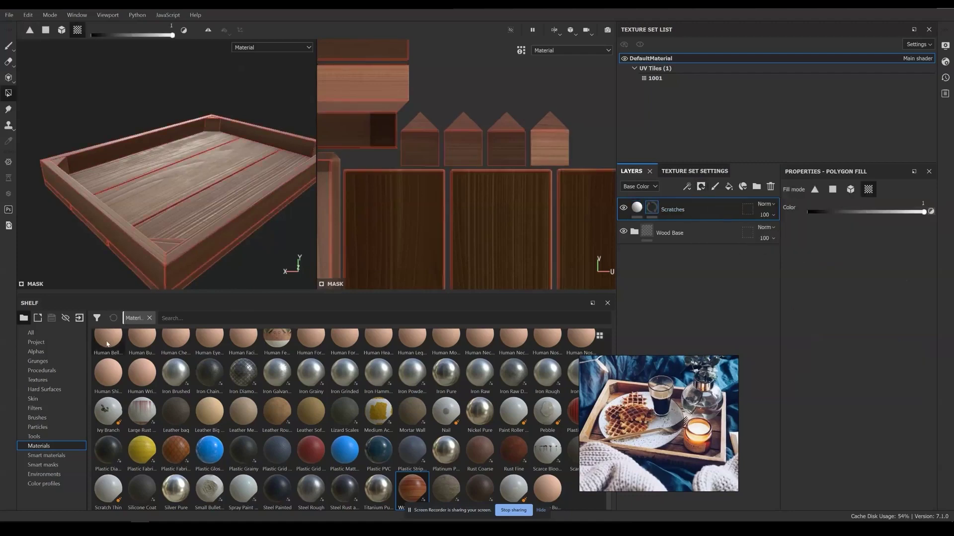
Add a Grunge Scratches Rough procedural fill to the Scratches mask and set its Scratch Tiling to 4
left_click(50, 363)
left_click(42, 371)
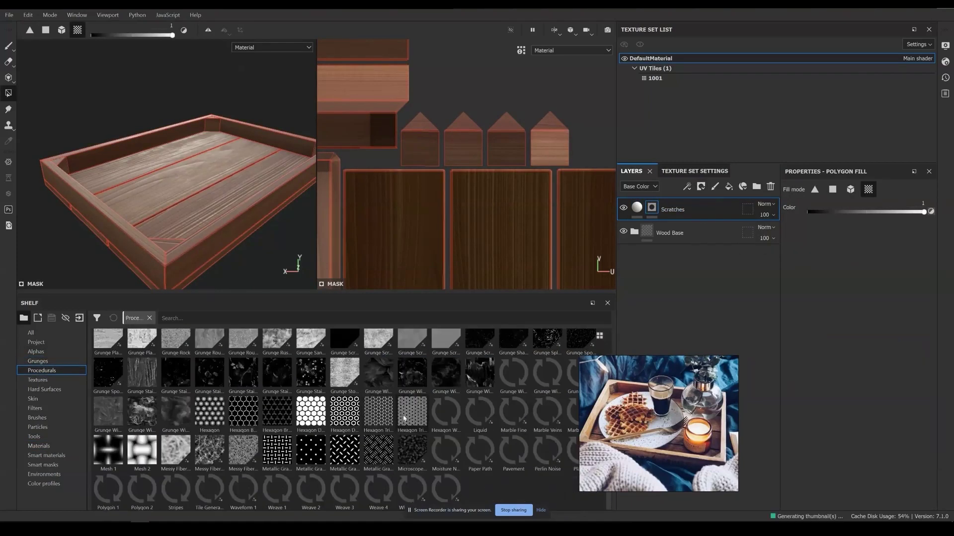
left_click(687, 186)
left_click(717, 227)
left_click_drag(479, 457, 891, 365)
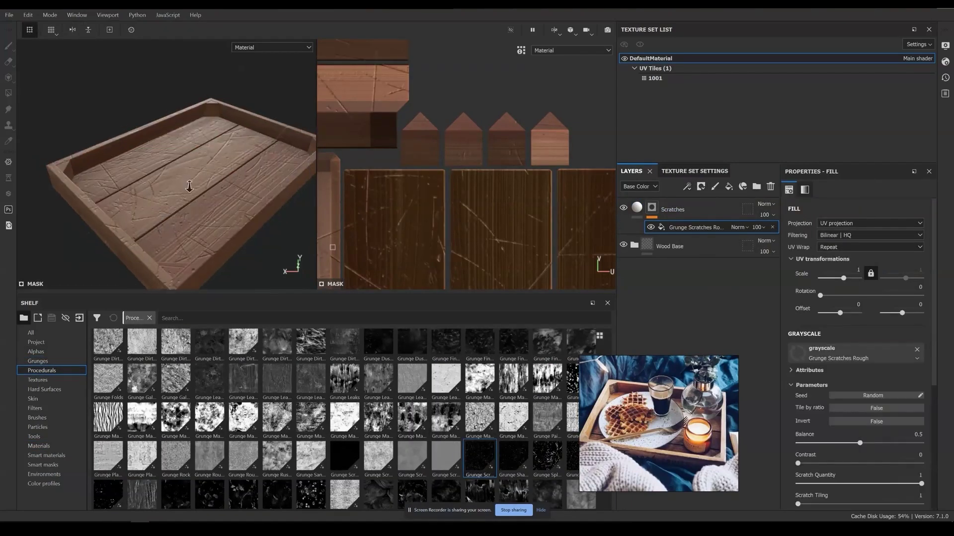
scroll(880, 419, "down", 5)
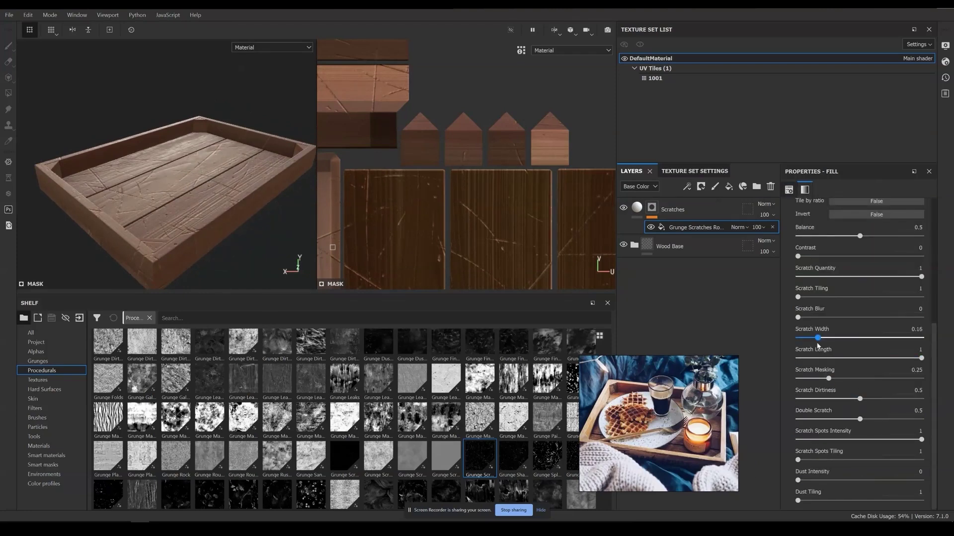
left_click_drag(923, 298, 860, 299)
Set the Scratches layer's height to -0.05
left_click(637, 208)
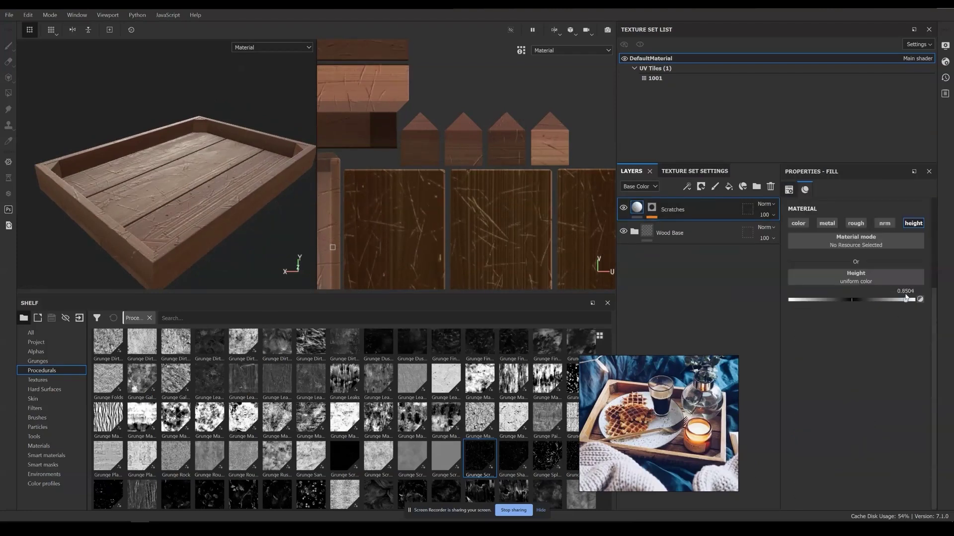
scroll(202, 213, "up", 4)
left_click_drag(202, 214, 201, 187, "alt")
left_click(902, 289)
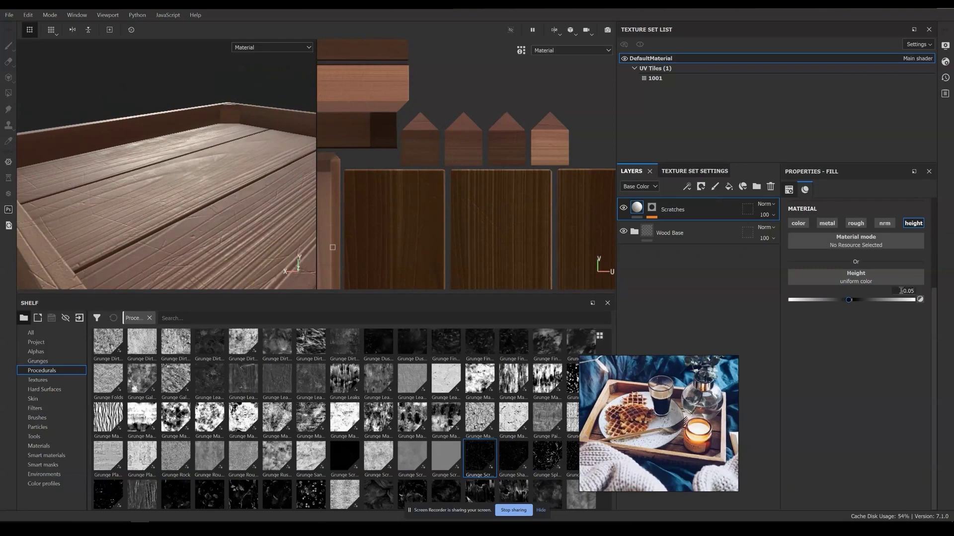
Set the Scratch Width of the mask's Grunge Scratches Rough fill to about 0.23
scroll(226, 149, "down", 4)
left_click_drag(227, 133, 228, 160, "alt")
left_click(652, 208)
left_click(697, 227)
scroll(881, 396, "down", 5)
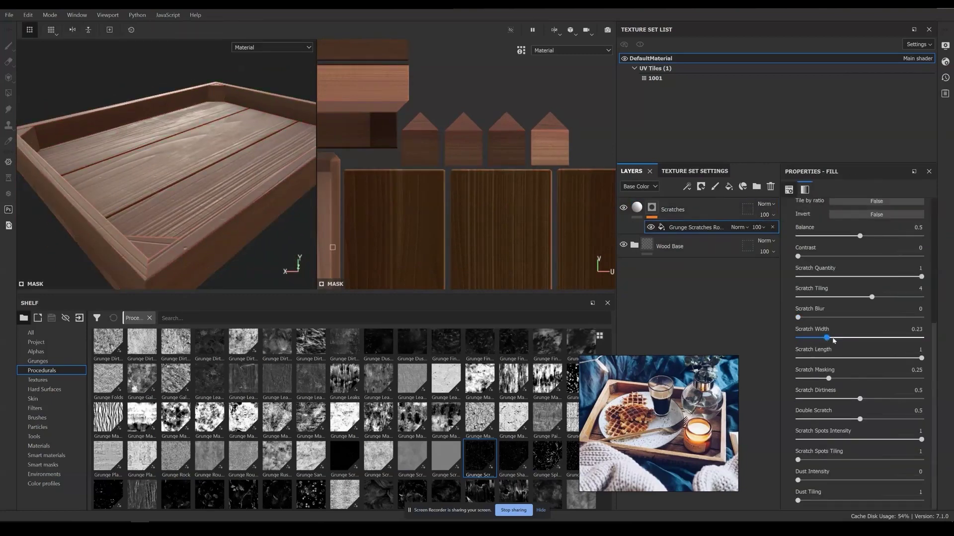
Enable the roughness channel on the Scratches fill layer
mouse_move(214, 185)
left_mouse_down("alt")
mouse_move(212, 159)
mouse_move(211, 199)
mouse_move(210, 172)
left_mouse_up("alt")
scroll(887, 298, "up", 3)
left_click(637, 208)
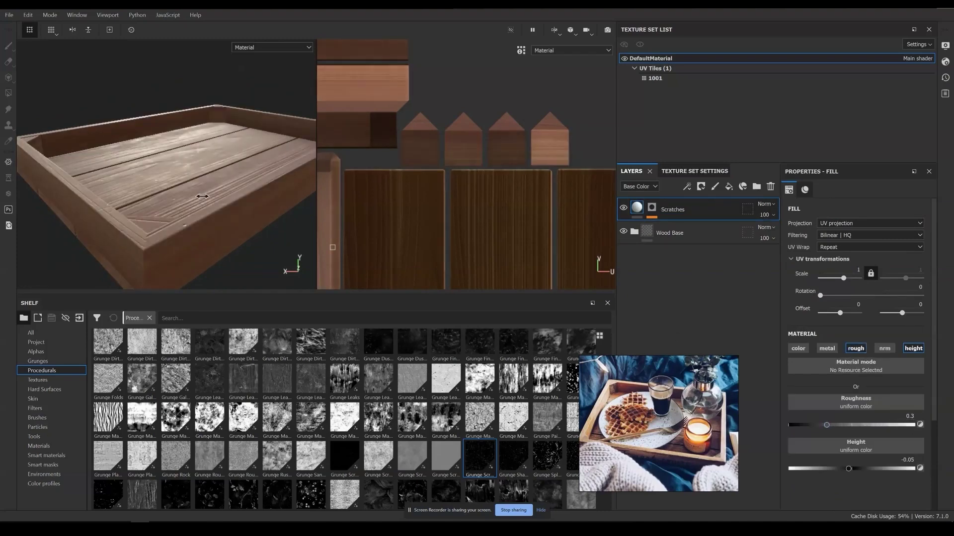
Set the Scratches layer's roughness to 0.2
left_click(910, 417)
right_click_drag(202, 197, 227, 189, "shift")
type("0.2")
key("Return")
scroll(221, 196, "up", 4)
left_click_drag(206, 210, 211, 179, "alt")
scroll(219, 194, "down", 4)
Set the Balance of the Scratches mask's Grunge Scratches Rough fill to about 0.78 and its Scratch Width to 0.66
left_click(652, 209)
left_click(696, 227)
scroll(885, 397, "down", 5)
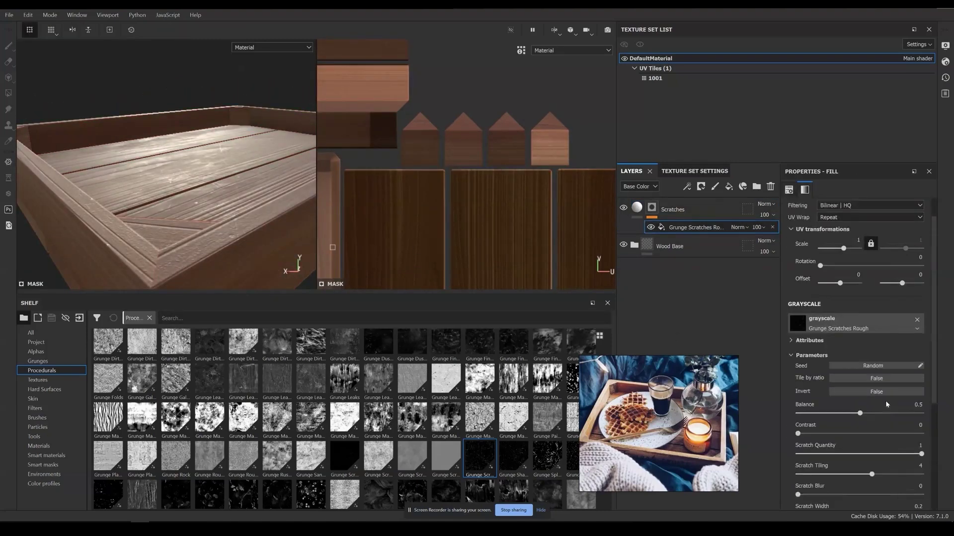
left_click_drag(822, 426, 879, 426)
left_click_drag(199, 199, 218, 191, "alt")
left_click_drag(882, 325, 893, 326)
scroll(845, 399, "down", 3)
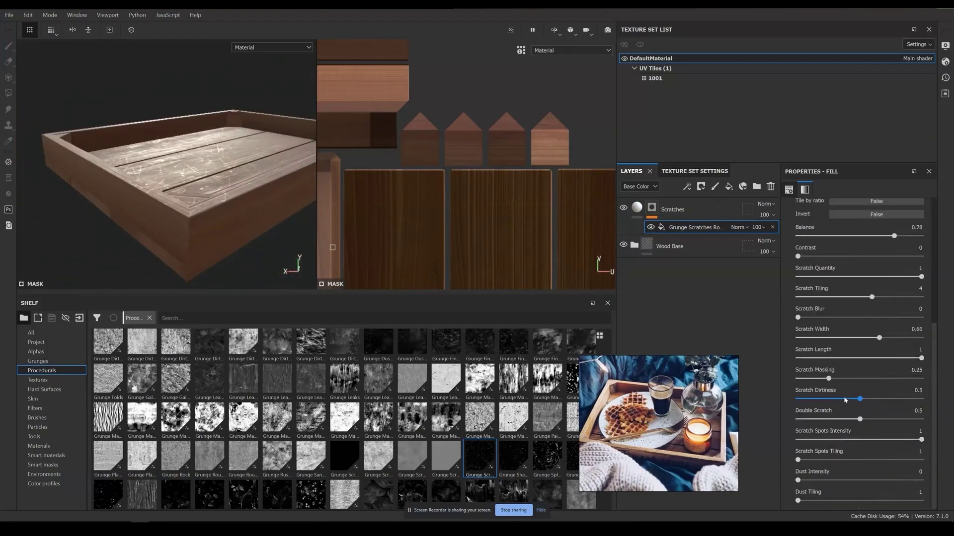
left_click_drag(213, 171, 219, 209, "alt")
Set the Scratches layer to Overlay blending with a light base color and a height of -0.01
left_click(766, 204)
left_click(746, 278)
left_click(637, 208)
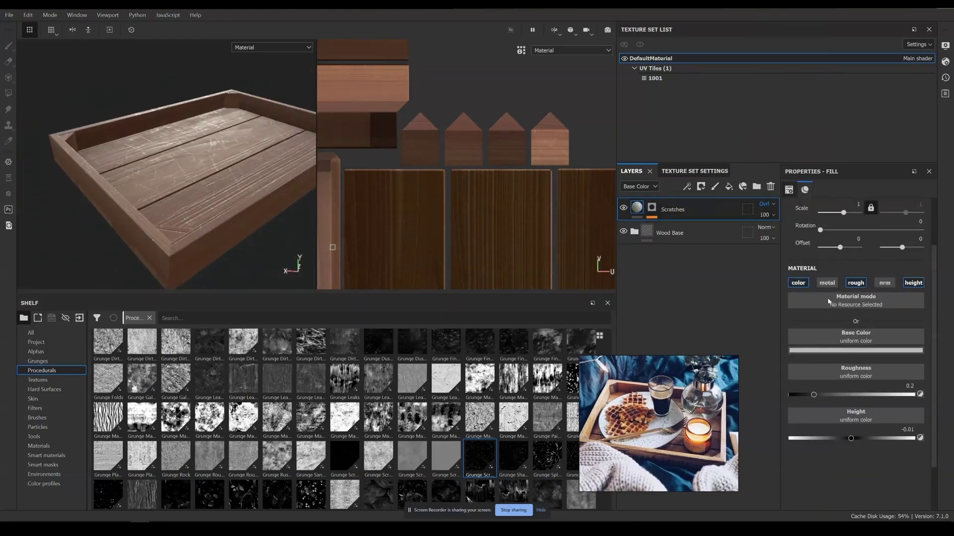
left_click(856, 351)
scroll(218, 174, "up", 4)
left_click(856, 351)
scroll(223, 175, "down", 4)
Add a dark fill layer named Dirts that uses only color, roughness at 0.8 and height at 0.1
left_click(729, 187)
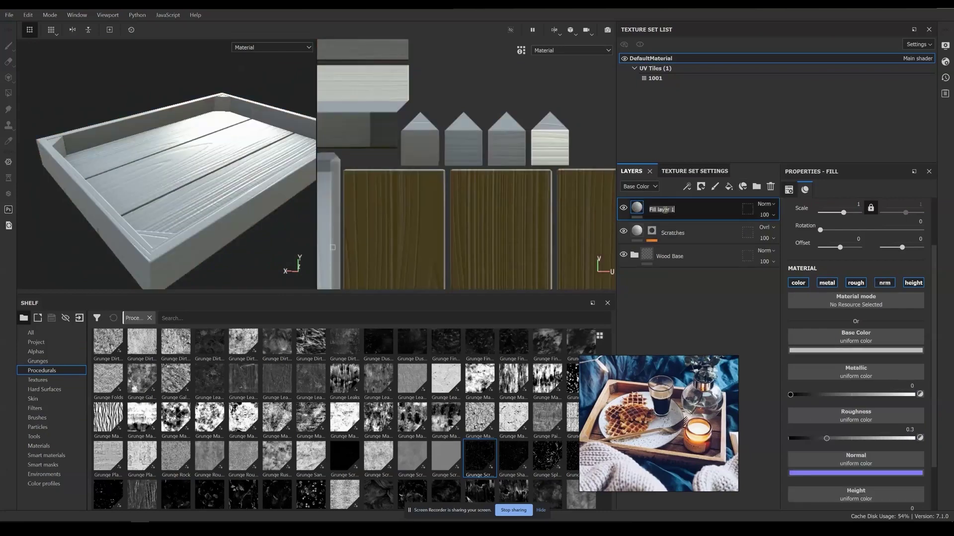
left_click(832, 352)
left_click(795, 442)
left_click(766, 204)
left_click(827, 283)
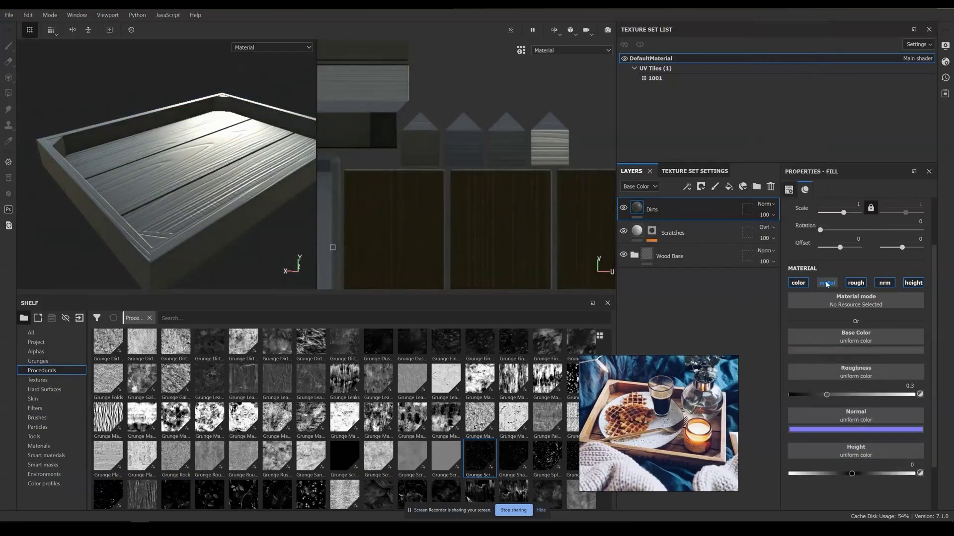
left_click_drag(827, 394, 889, 395)
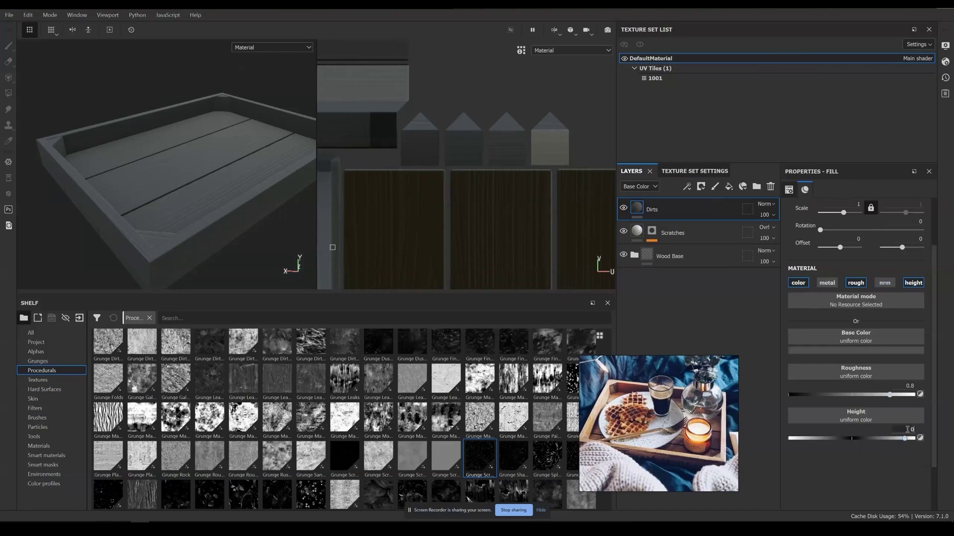
Add a black mask to the Dirts layer and drive it with a Dirt generator
left_click(701, 187)
left_click(718, 209)
left_click(687, 186)
left_click(726, 200)
left_click(845, 208)
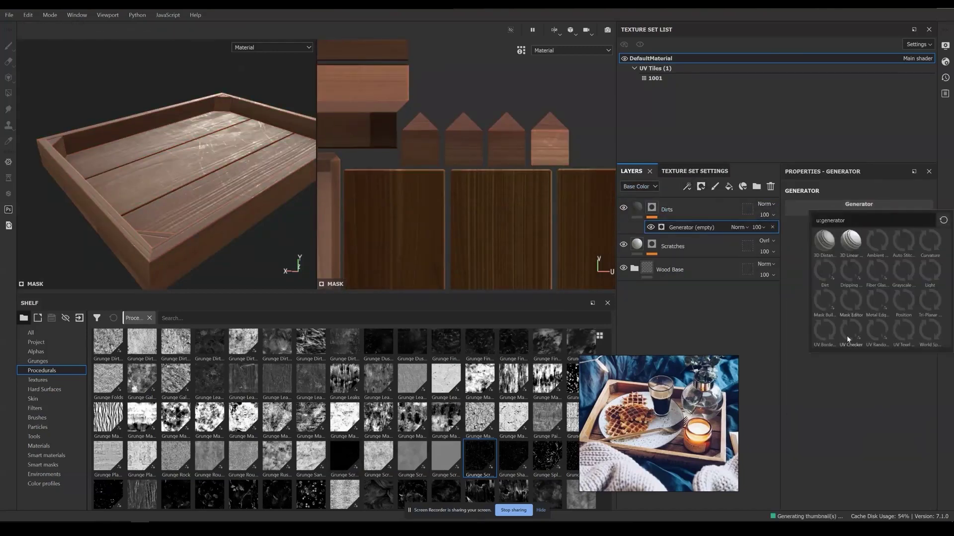
left_click(826, 279)
Set the Dirts mask generator's Dirt Level to about 0.41 and raise its Dirt Contrast
left_click_drag(158, 155, 182, 214, "alt")
right_click_drag(182, 214, 226, 207, "shift")
scroll(226, 207, "up", 5)
scroll(185, 144, "down", 5)
left_click_drag(185, 145, 191, 174, "alt")
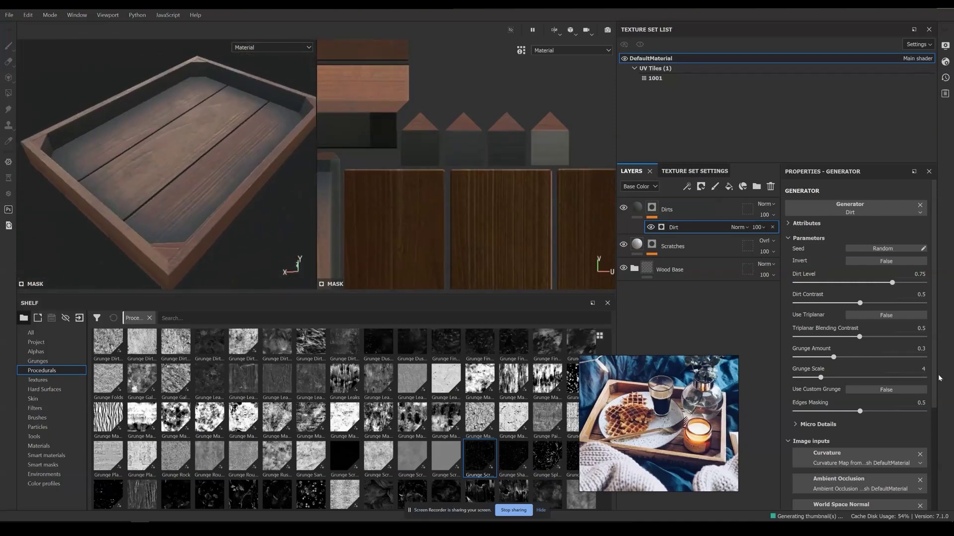
left_click_drag(892, 282, 847, 282)
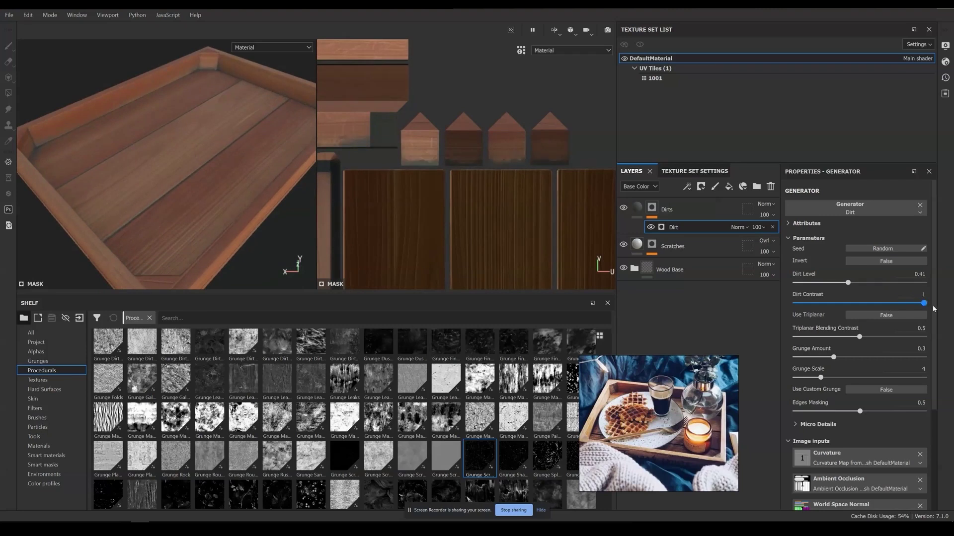
left_click_drag(209, 154, 174, 171, "alt")
Darken the Dirts layer's base color and set the layer's opacity to 67
left_click(637, 208)
left_click(854, 350)
left_click(854, 432)
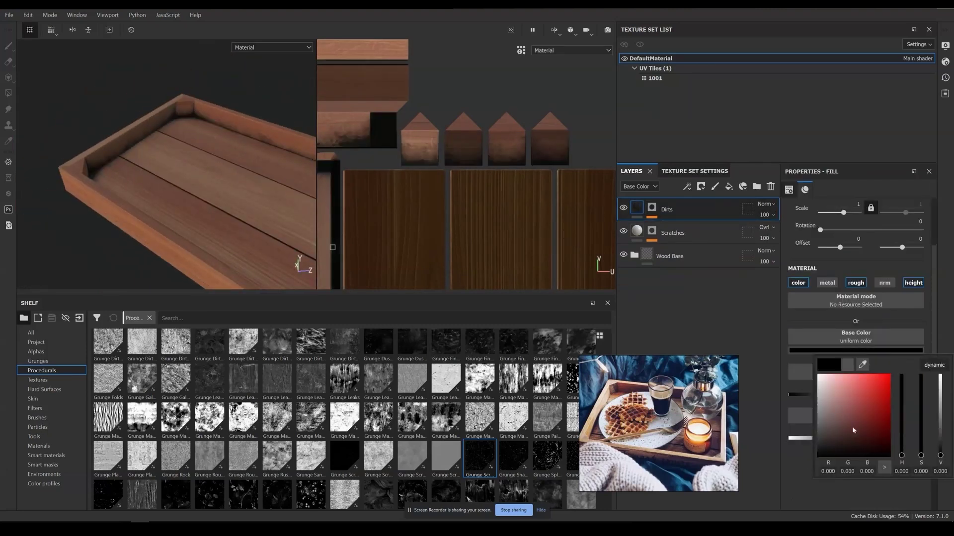
left_click(765, 215)
left_click_drag(801, 231, 788, 231)
Show only the Base Color channel and duplicate the Dirts layer as Dirts Tight
left_click_drag(124, 172, 257, 130, "alt")
scroll(209, 181, "up", 4)
left_click(270, 48)
left_click(254, 77)
scroll(230, 166, "down", 4)
key("ctrl+d")
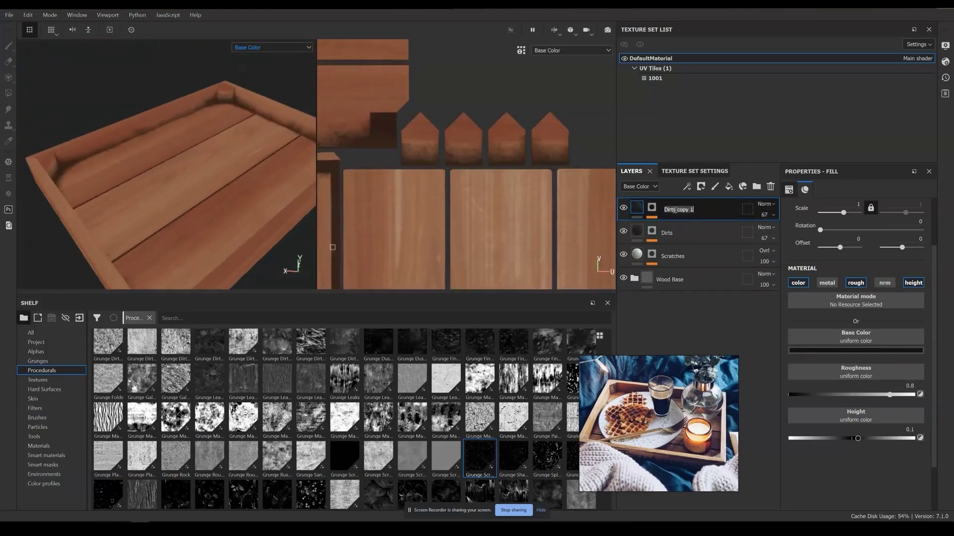
left_click(750, 210)
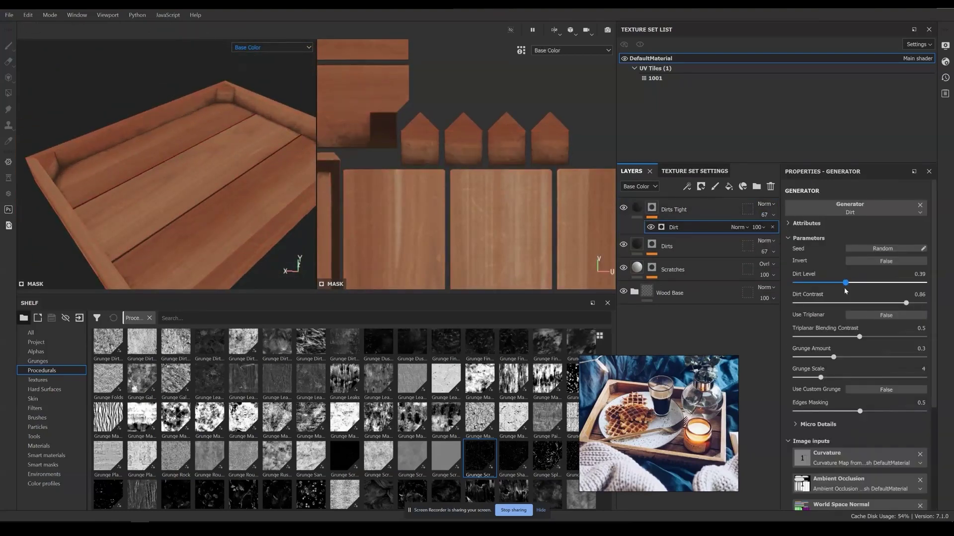
Set the Dirts Tight generator to Dirt Level 0.37 and Dirt Contrast 1, with the layer's opacity at 68
left_click_drag(765, 217, 802, 224)
mouse_move(209, 164)
left_mouse_down("alt")
mouse_move(174, 175)
mouse_move(225, 174)
mouse_move(226, 165)
left_mouse_up("alt")
key("m")
left_click(773, 214)
left_click_drag(803, 232, 794, 234)
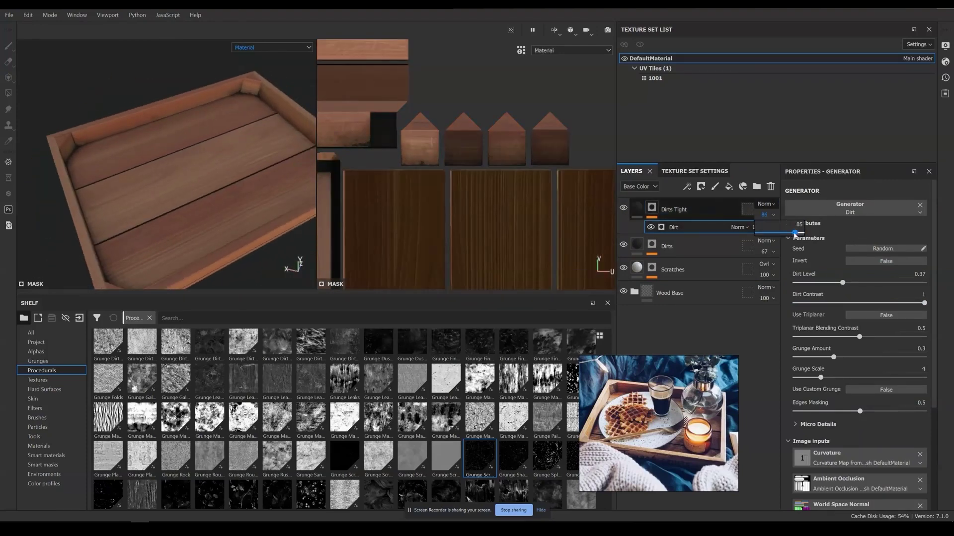
scroll(186, 183, "up", 5)
left_click_drag(186, 183, 209, 198, "alt")
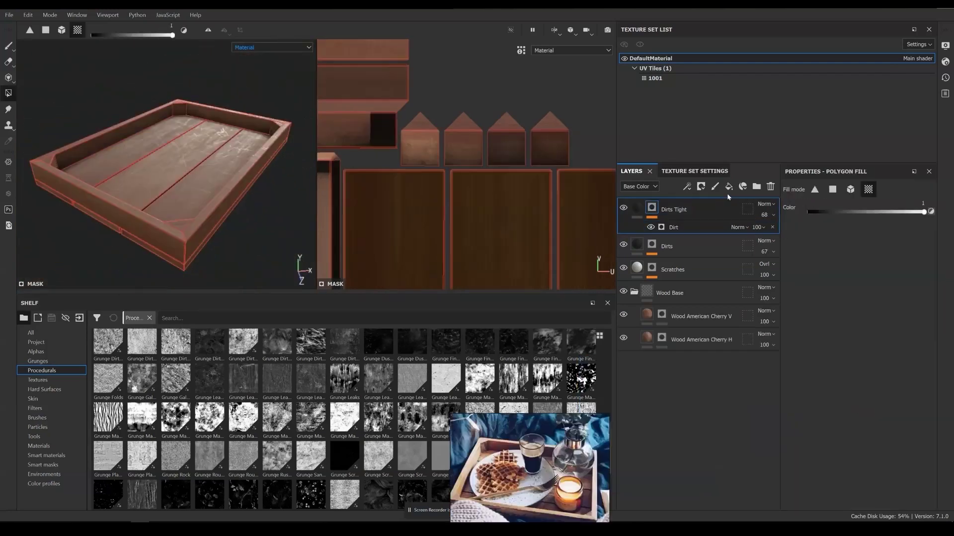
Add a fill layer with only the roughness channel enabled and name it RoughnessVariation
left_click(728, 187)
left_click(855, 223, "alt")
left_click_drag(213, 174, 268, 194, "alt")
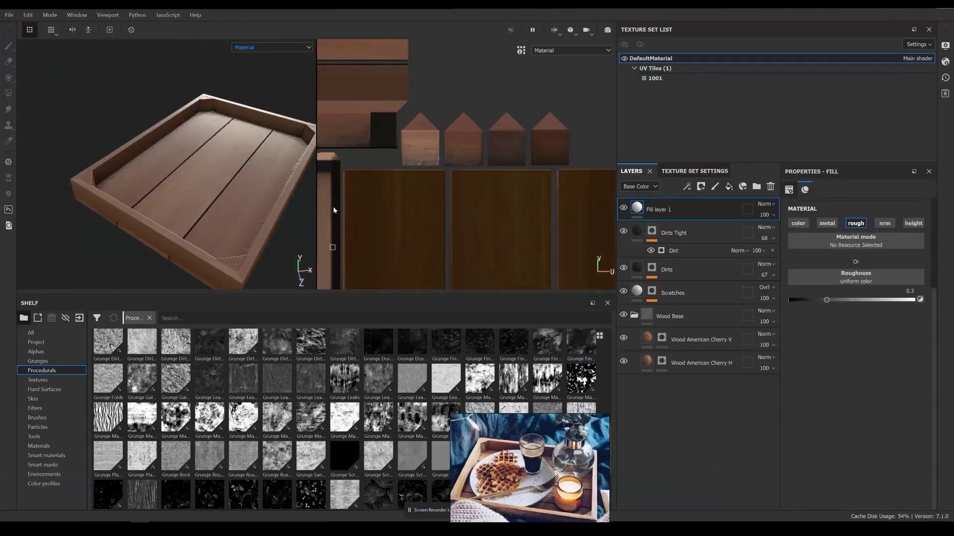
left_click(701, 187)
double_click(658, 209)
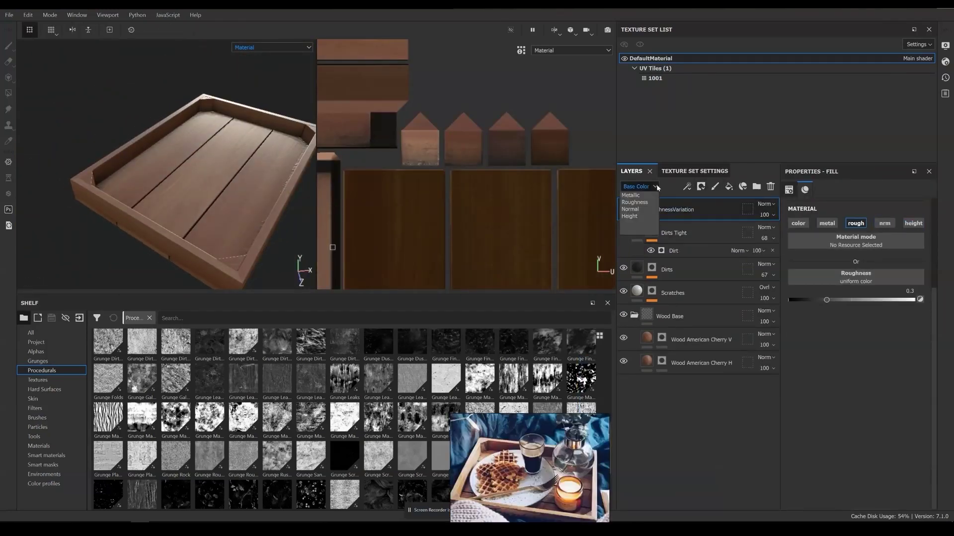
Add a black mask with a Dirt generator to the RoughnessVariation layer
left_click(701, 187)
left_click(735, 213)
left_click(687, 187)
left_click(703, 201)
left_click(856, 206)
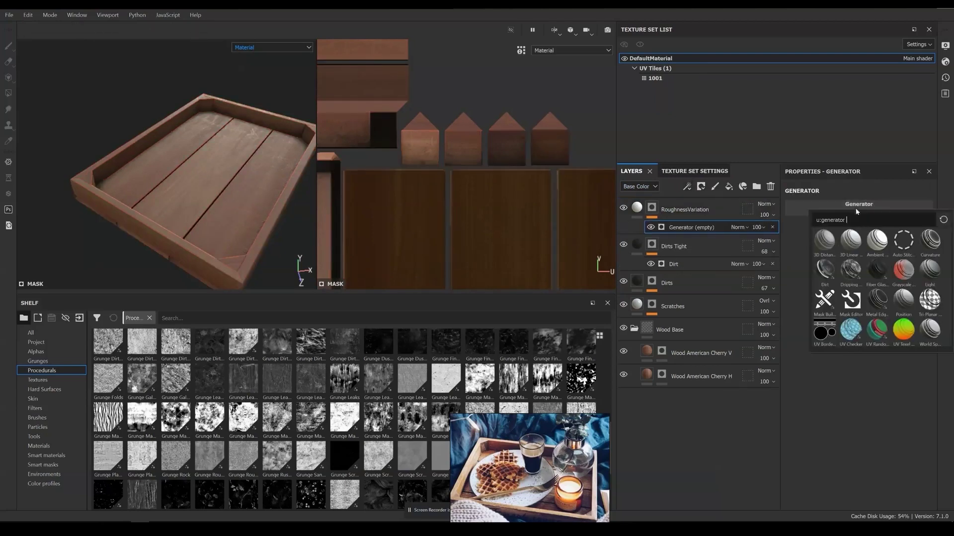
left_click(829, 273)
Preview the RoughnessVariation mask, then invert its Dirt generator and set Dirt Level to 0.67 and Grunge Amount to about 0.74
left_click(272, 47)
left_click(256, 108)
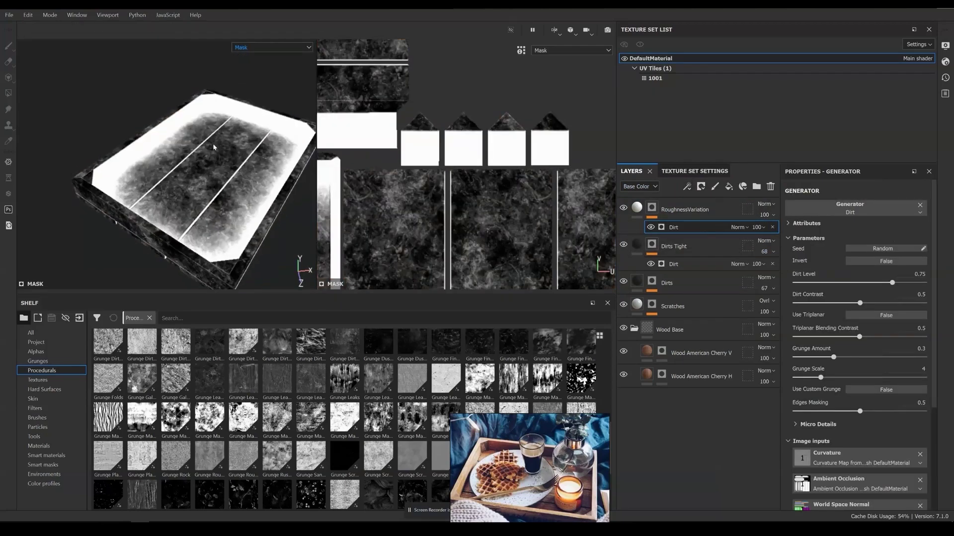
left_click_drag(860, 282, 881, 286)
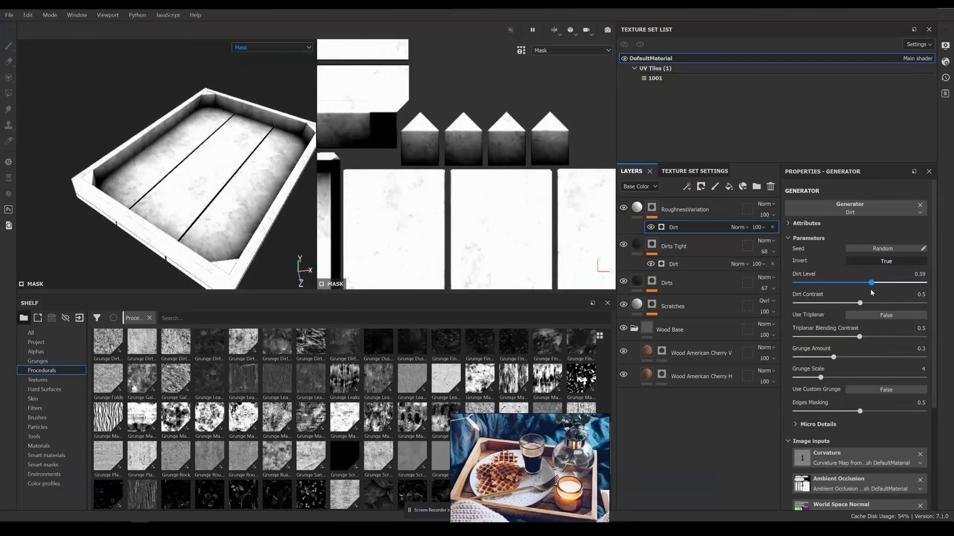
left_click_drag(835, 358, 892, 357)
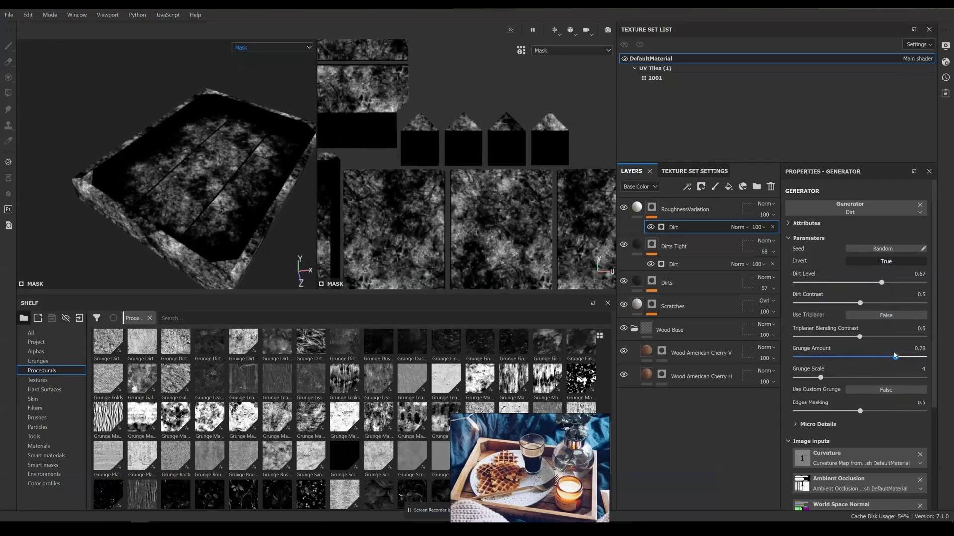
Return to the Material view and set the RoughnessVariation layer's roughness to 0.4
left_click(272, 47)
left_click(249, 56)
right_click_drag(254, 172, 230, 174, "shift")
scroll(230, 174, "up", 2)
left_click(637, 208)
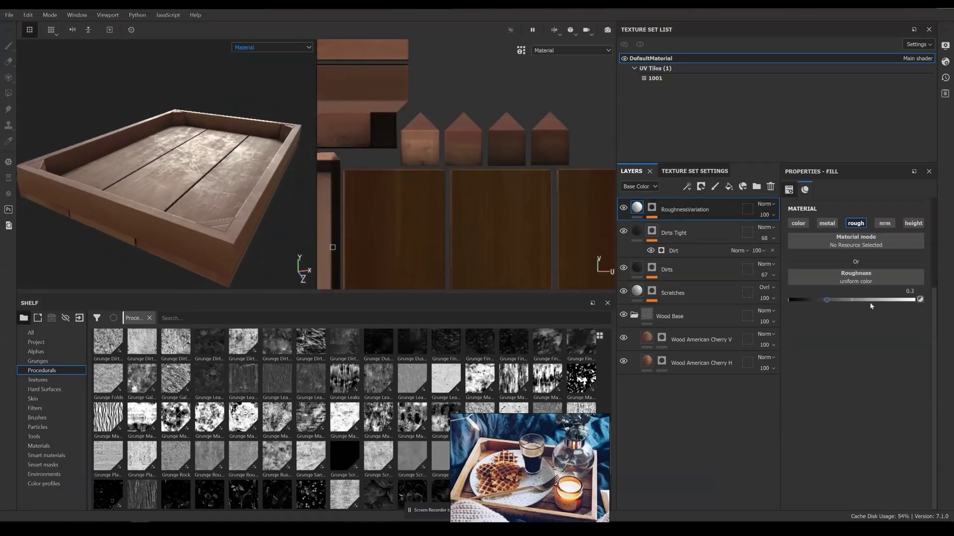
left_click_drag(871, 300, 838, 300)
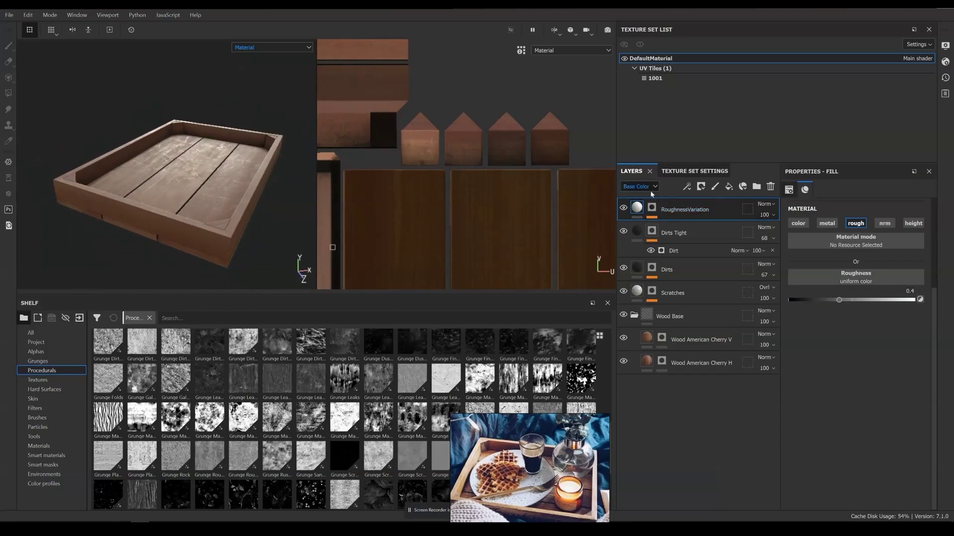
Set the RoughnessVariation layer's blending to Screen for the Roughness channel and review the tray's surface channels
left_click(765, 204)
left_click(775, 170)
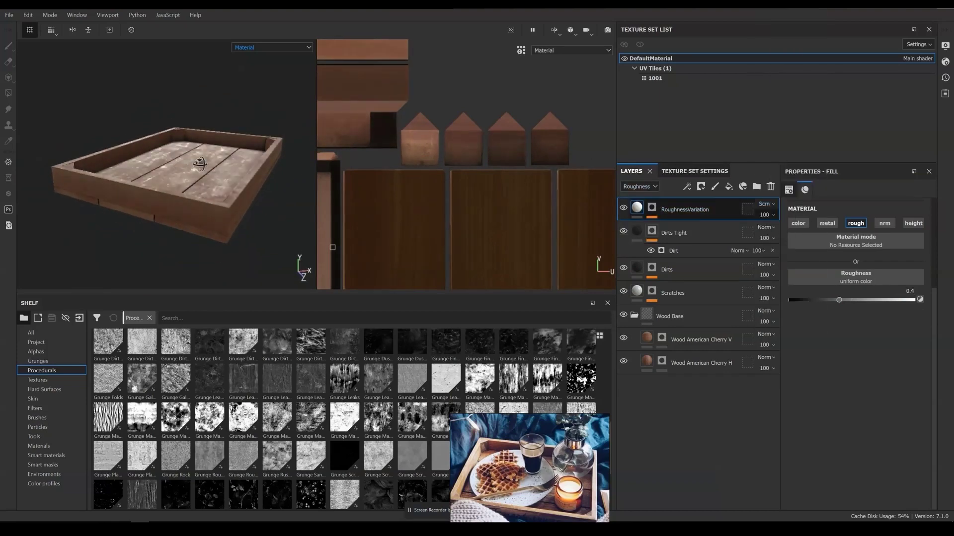
left_click_drag(202, 160, 181, 158, "alt")
key("c")
key("c")
key("c")
left_click_drag(256, 95, 260, 110, "alt")
Set the Dirt Level of the RoughnessVariation mask's Dirt generator to 0.7
left_click(652, 207)
left_click(674, 228)
mouse_move(884, 283)
left_mouse_down()
mouse_move(868, 283)
mouse_move(884, 285)
left_mouse_up()
left_click(258, 78)
left_click(258, 48)
left_click(256, 64)
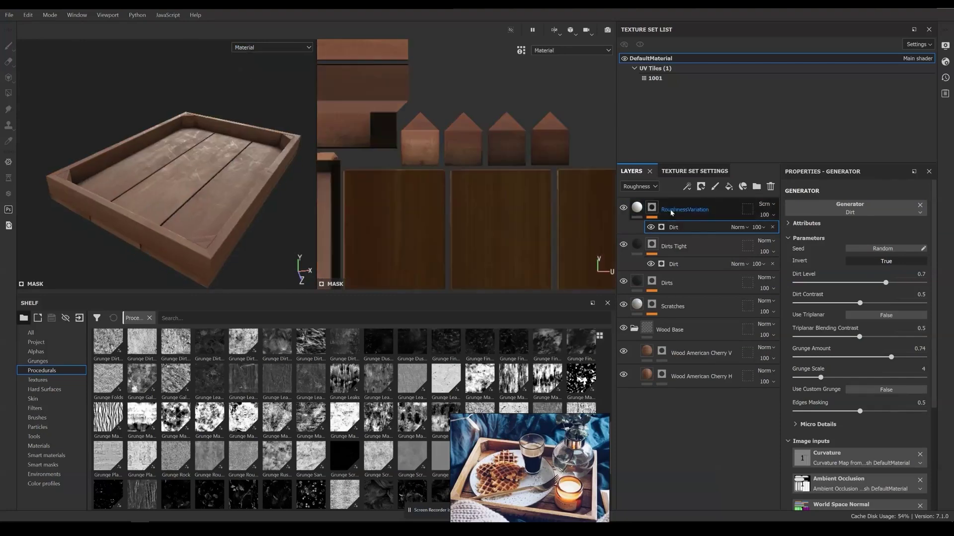
Enable the color channel on the RoughnessVariation layer and blend its Base Color with Overlay
left_click(672, 210)
left_click(637, 187)
left_click(631, 185)
left_click(766, 204)
left_click(775, 160)
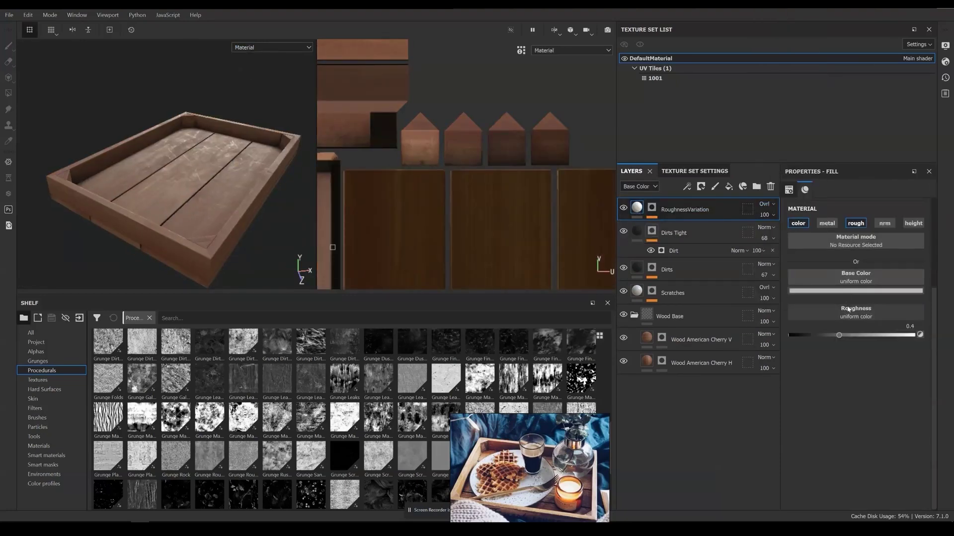
Try lighter and darker gray base colors on the RoughnessVariation layer
left_click(845, 291)
left_click_drag(826, 331, 814, 311)
left_click_drag(149, 179, 114, 199, "alt")
scroll(114, 199, "up", 5)
left_click(829, 291)
left_click_drag(820, 326, 802, 375)
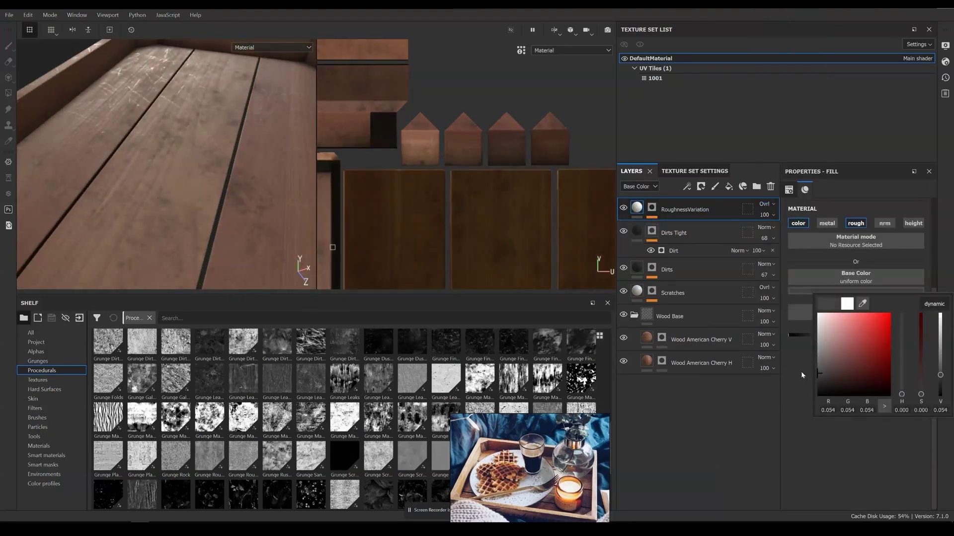
left_click_drag(830, 329, 807, 330)
Try a near-white base color on the RoughnessVariation layer while checking the Base Color channel alone
left_click(265, 48)
left_click(257, 78)
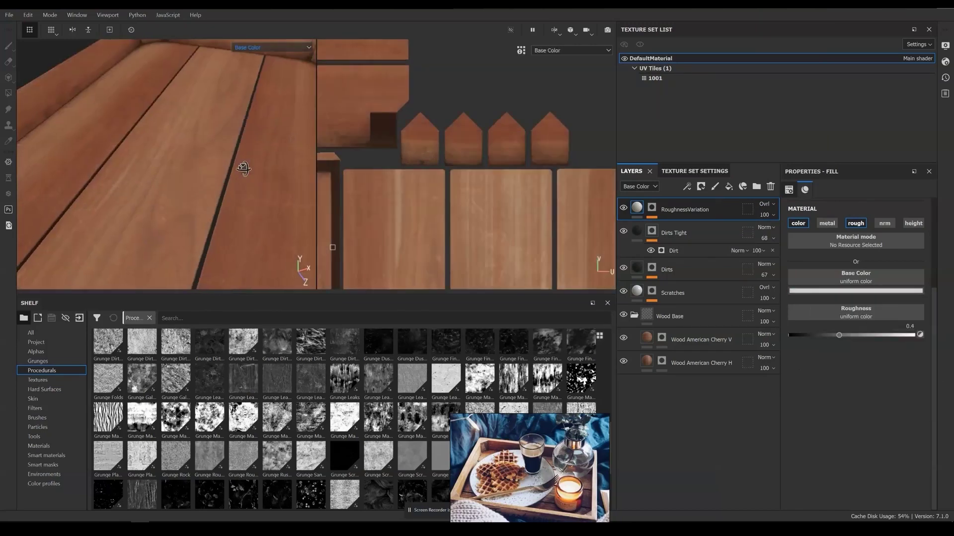
scroll(243, 166, "down", 5)
left_click_drag(243, 166, 226, 174, "alt")
left_click(814, 292)
left_click_drag(822, 318, 762, 318)
left_click_drag(164, 139, 224, 161, "alt")
left_click(253, 65)
scroll(199, 134, "down", 4)
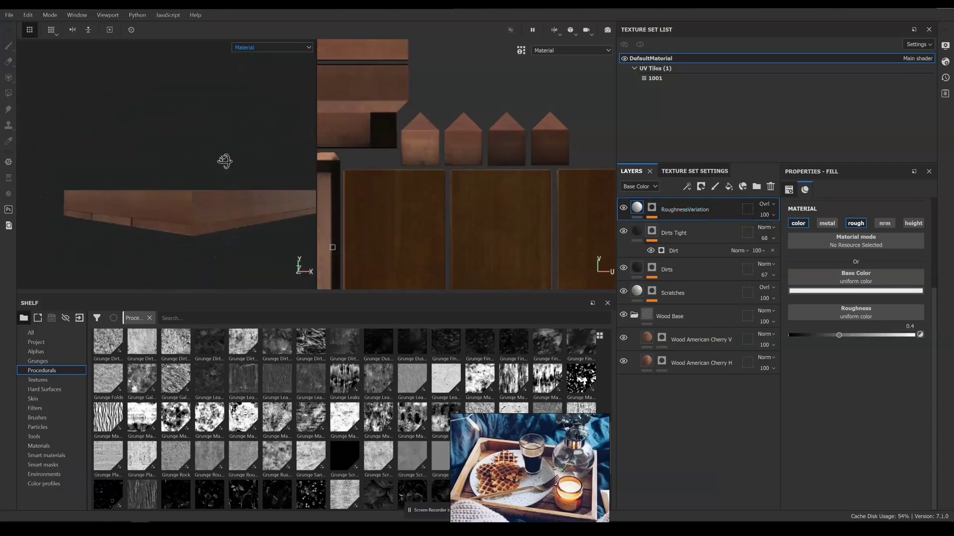
Inspect the scratches on the tray's outer side and set the Scratches layer's roughness to 0.3
scroll(219, 166, "up", 5)
right_click_drag(189, 174, 281, 202, "shift")
left_click_drag(280, 202, 313, 203, "alt")
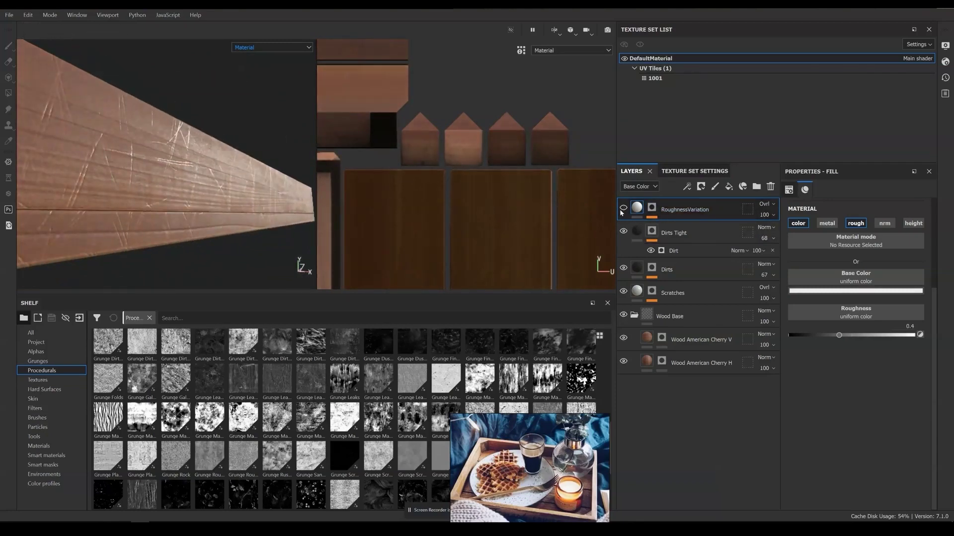
left_click(623, 293)
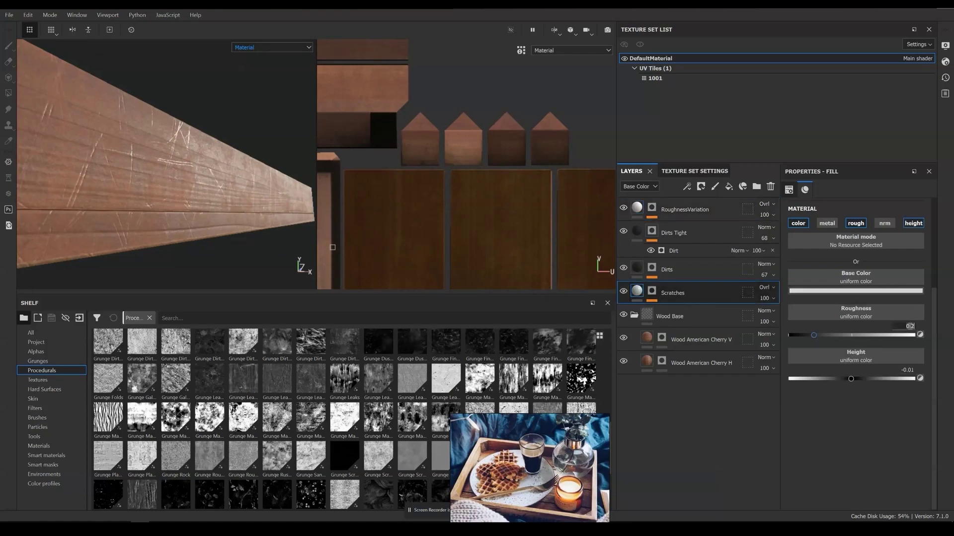
scroll(246, 243, "down", 5)
mouse_move(239, 179)
left_mouse_down("alt")
mouse_move(214, 209)
mouse_move(223, 167)
mouse_move(231, 190)
left_mouse_up("alt")
Set the RoughnessVariation layer's Base Color blending to Normal and give it an orange-brown base color
left_click(766, 204)
left_click(779, 15)
left_click(859, 291)
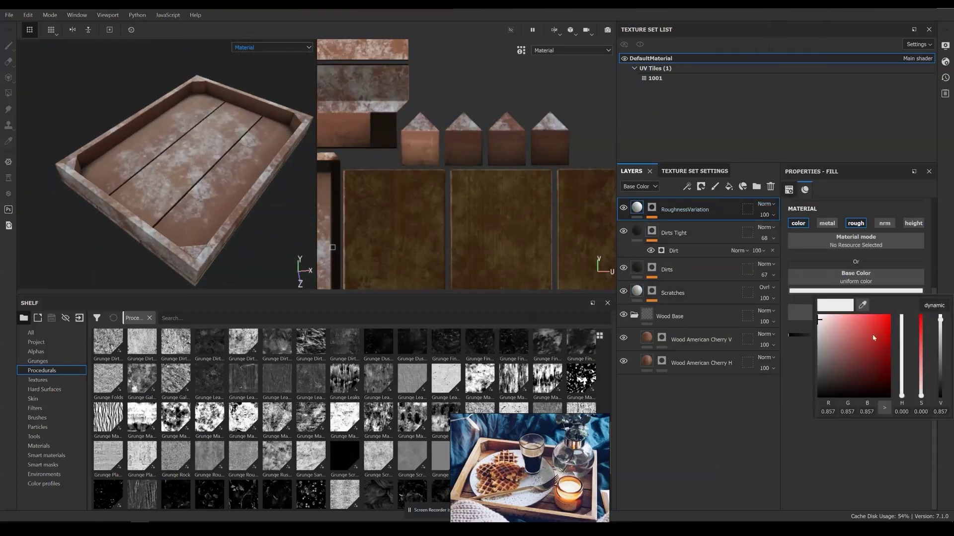
left_click(846, 339)
left_click(902, 388)
left_click(844, 340)
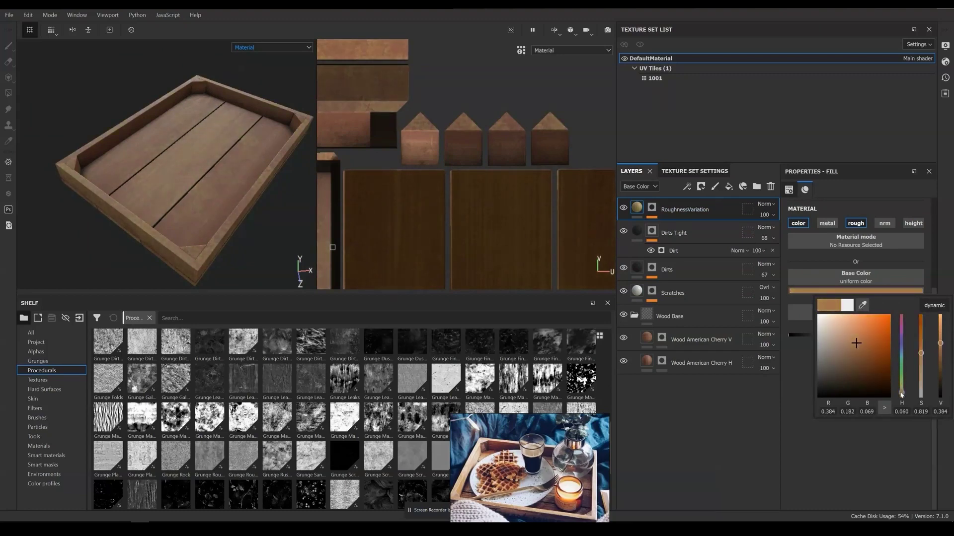
Refine the RoughnessVariation base color in the Base Color view to a muted brown, about RGB 0.338, 0.174, 0.082
left_click(265, 48)
left_click(263, 57)
left_click(799, 291)
left_click(866, 332)
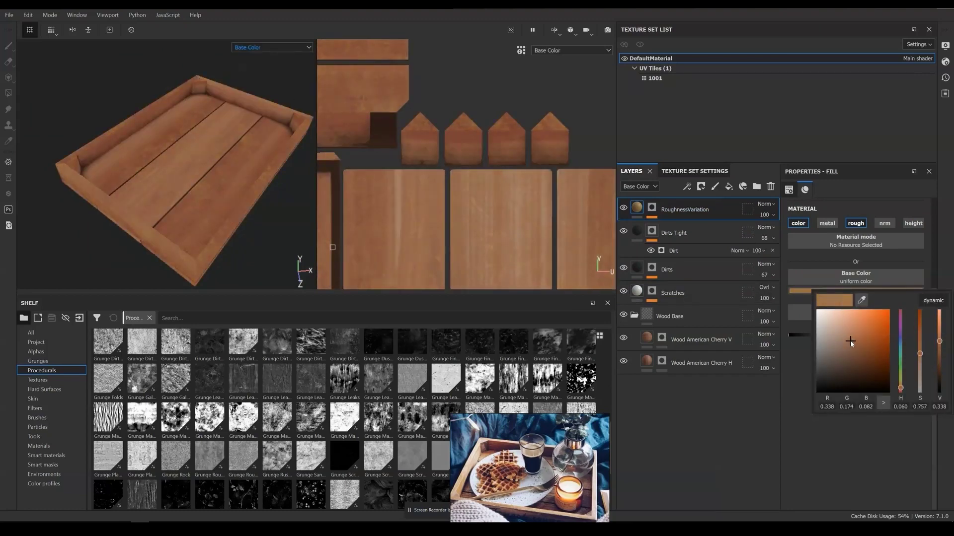
scroll(203, 221, "up", 3)
Set the RoughnessVariation mask generator's Dirt Level to about 0.64 and return to the Material view
left_click(651, 208)
left_click(673, 227)
left_click_drag(919, 282, 878, 283)
scroll(213, 156, "down", 3)
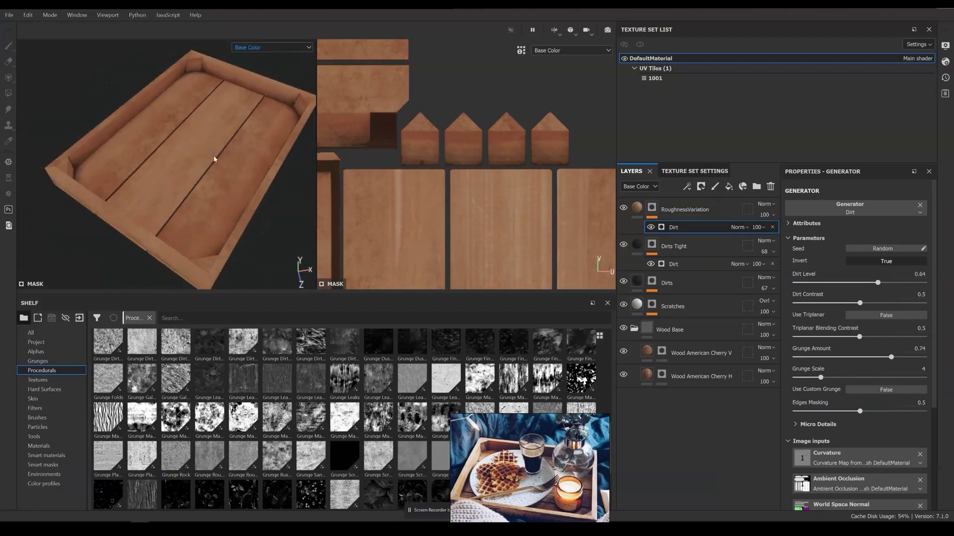
key("m")
left_click_drag(214, 156, 154, 152, "alt")
left_click(685, 210)
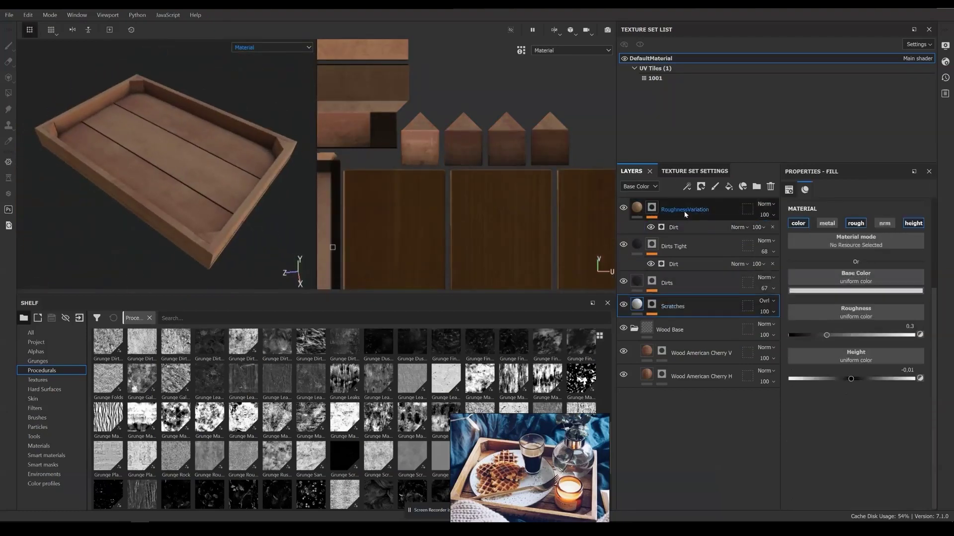
Group the layers from RoughnessVariation down through the Wood Base folder into a folder named Wood
left_click(672, 306, "shift")
key("ctrl+g")
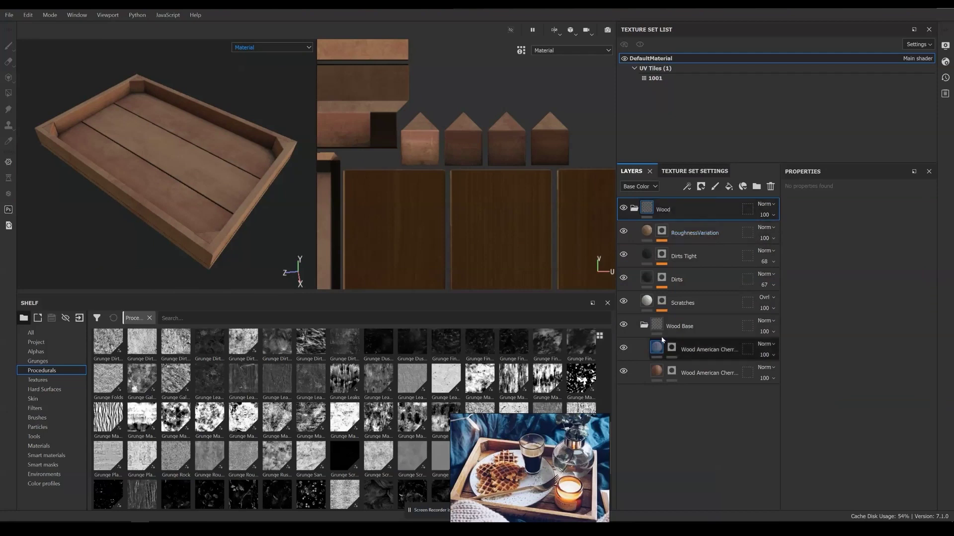
left_click(648, 327)
Review the Wood American Cherry V and RoughnessVariation fill settings and examine the tray's planks and rim from several angles
left_click(685, 356)
mouse_move(185, 198)
left_mouse_down("alt")
mouse_move(192, 171)
mouse_move(187, 187)
left_mouse_up("alt")
scroll(187, 187, "up", 3)
scroll(188, 186, "down", 2)
left_click(687, 187)
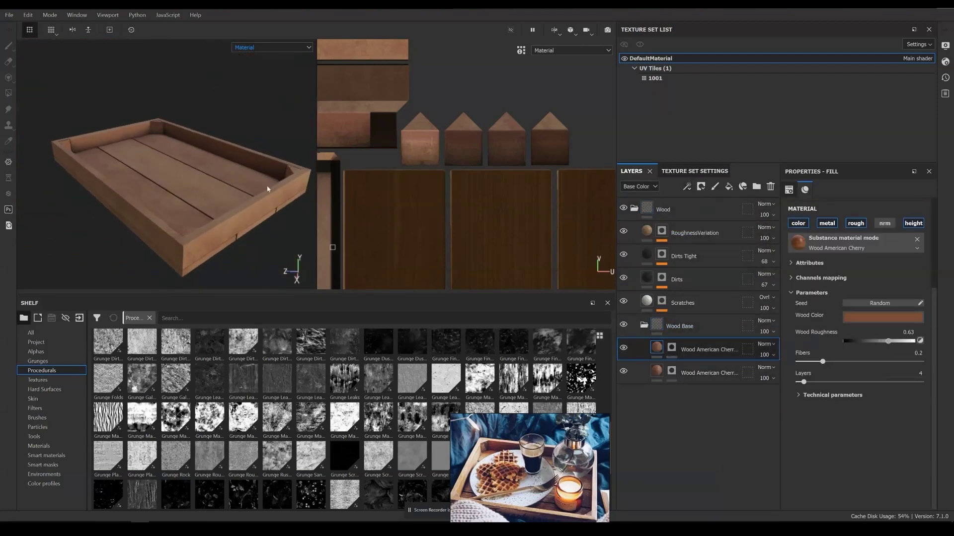
left_click_drag(267, 190, 263, 212, "alt")
left_click(682, 234)
left_click(876, 292)
left_click_drag(198, 106, 248, 219, "alt")
scroll(247, 220, "up", 3)
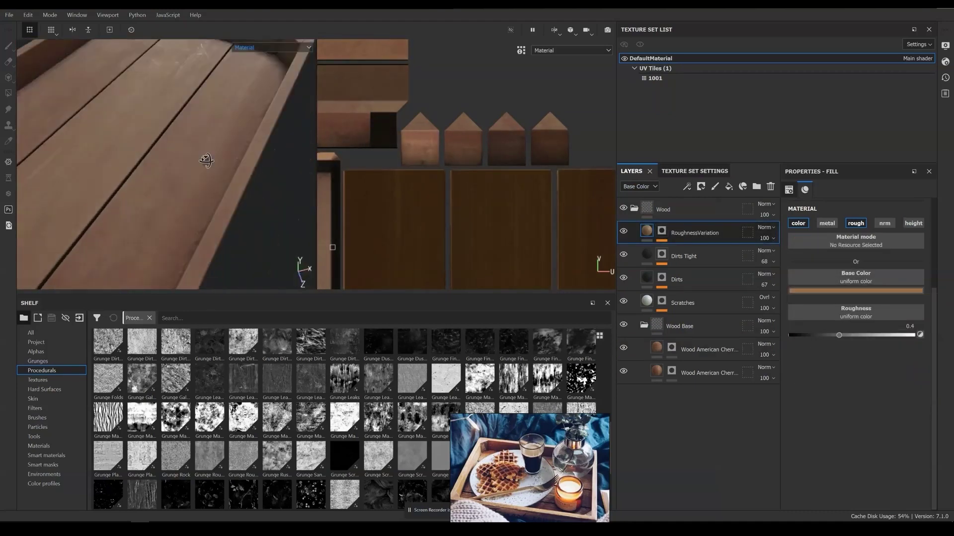
scroll(207, 159, "down", 2)
left_click_drag(206, 160, 218, 107, "alt")
Look through the technical parameters of both cherry layers and set Wood American Cherry V's Height Range to 0.4
left_click(657, 372)
left_click(823, 395)
scroll(913, 462, "down", 2)
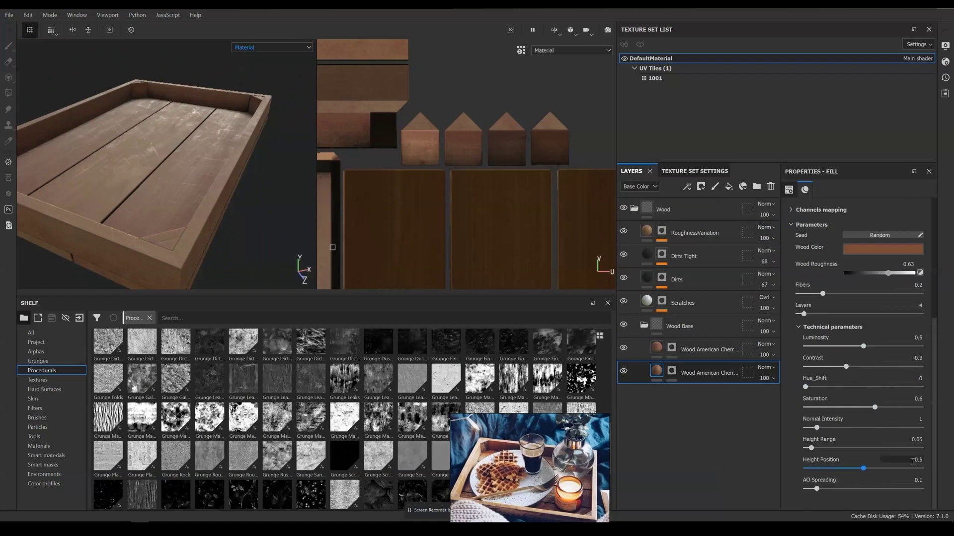
left_click(658, 349)
left_click(828, 394)
scroll(914, 442, "down", 2)
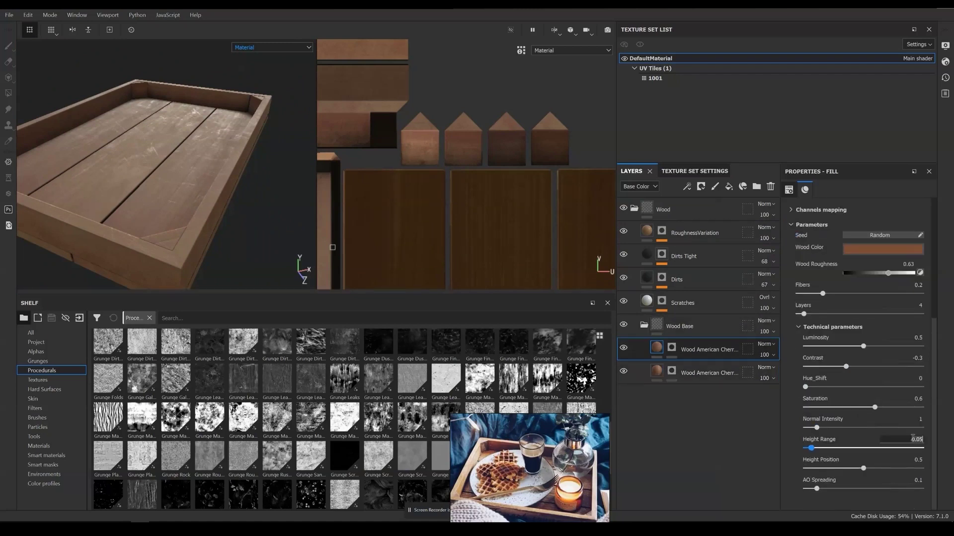
left_click_drag(195, 158, 210, 169, "alt")
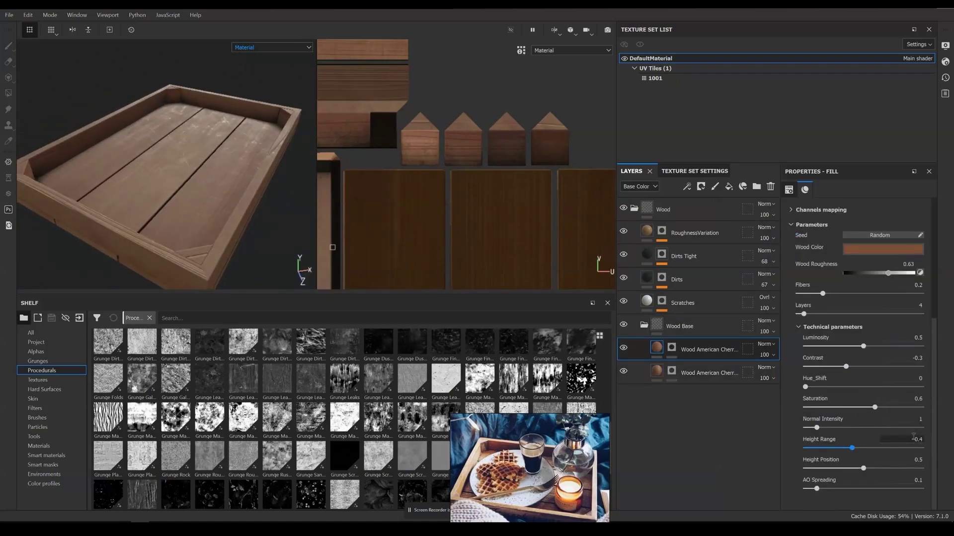
key("Return")
Set the Height Range of the Wood American Cherry H layer to 0.3
left_click(657, 371)
left_click(826, 395)
scroll(912, 477, "down", 1)
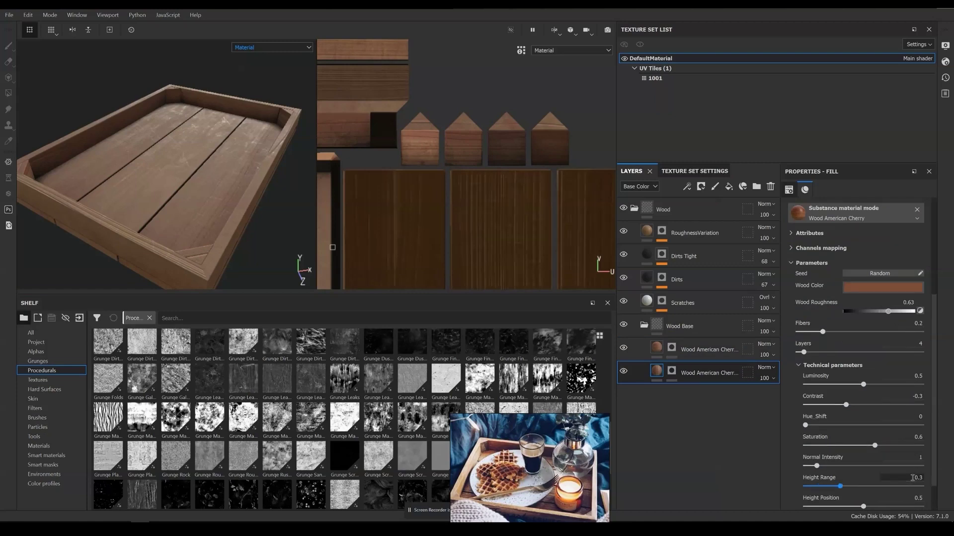
left_click_drag(235, 150, 223, 173, "alt")
Return Wood American Cherry H's Layers value to 4 and set its UV scale to 2
scroll(912, 451, "up", 3)
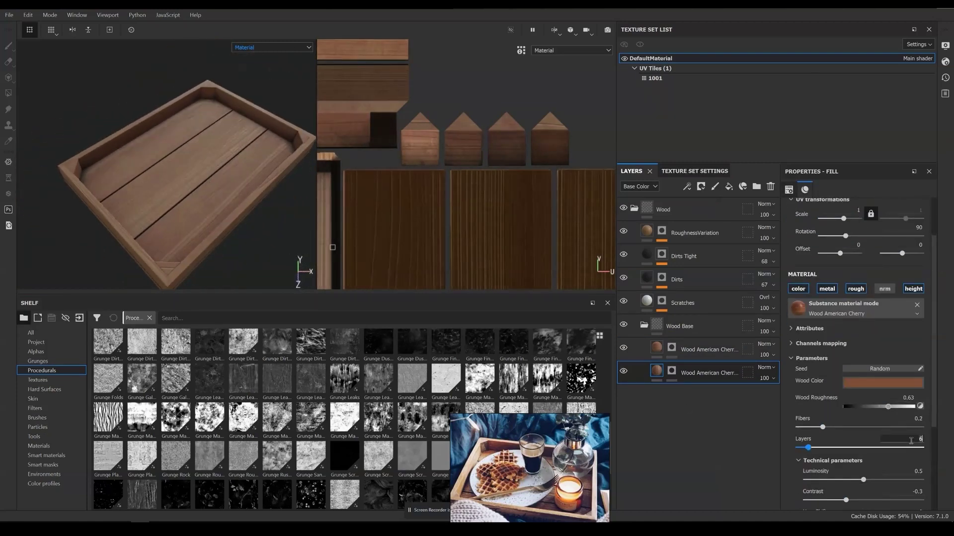
type("4")
key("Return")
type("2")
key("Return")
mouse_move(193, 200)
left_mouse_down("alt")
mouse_move(174, 185)
mouse_move(200, 219)
mouse_move(200, 208)
left_mouse_up("alt")
Set the UV scale of the Wood American Cherry V layer to 2 and check the grain on the tray
left_click(709, 350)
left_click(853, 210)
type("2")
right_click_drag(200, 209, 213, 202, "alt")
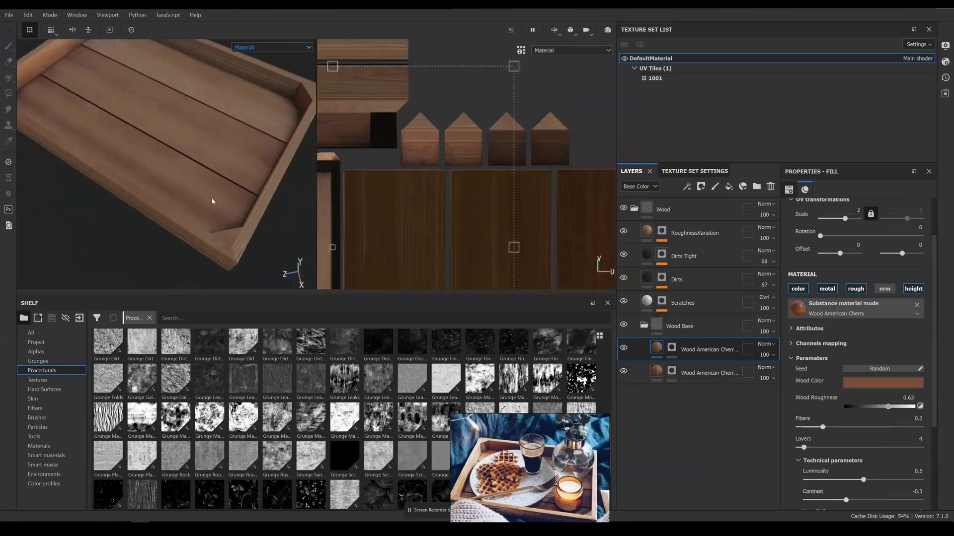
left_click_drag(213, 203, 194, 196, "alt")
right_click_drag(194, 196, 103, 92, "alt")
Try a Normal Intensity of 2 on the Wood American Cherry H layer and inspect the grain
scroll(814, 422, "down", 3)
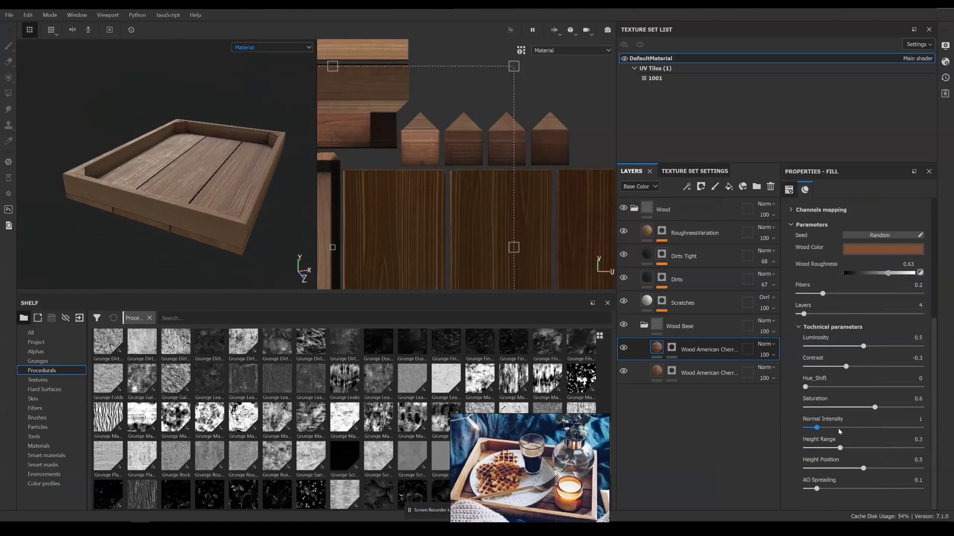
left_click(705, 372)
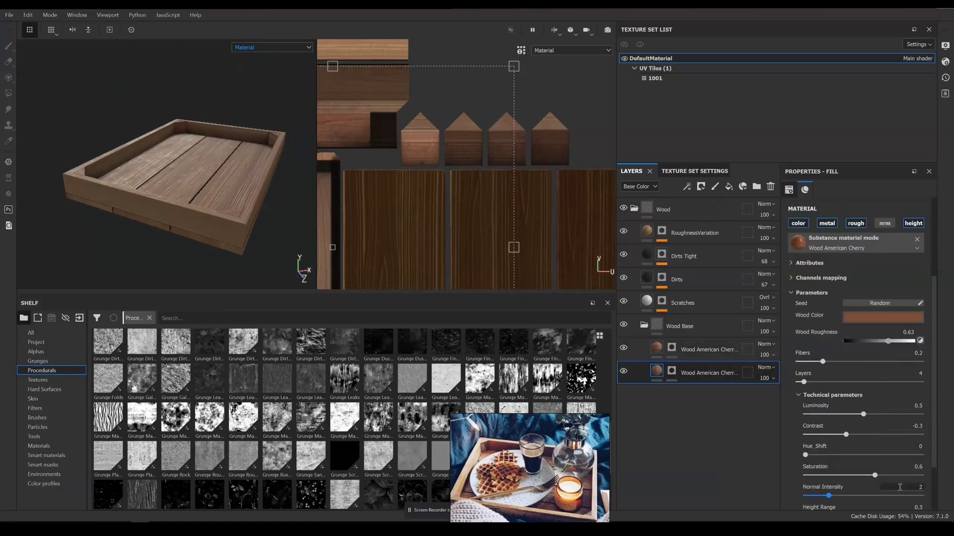
left_click_drag(224, 220, 178, 217, "alt")
right_click_drag(178, 217, 189, 219, "alt")
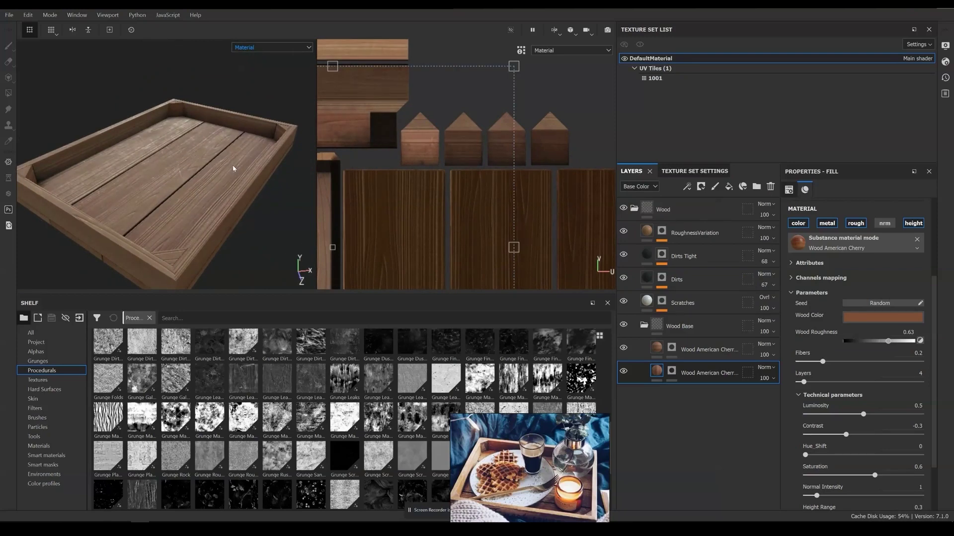
Adjust the cherry wood's roughness, setting the Wood American Cherry V layer's Wood Roughness to 0.61
left_click_drag(233, 169, 208, 155, "alt")
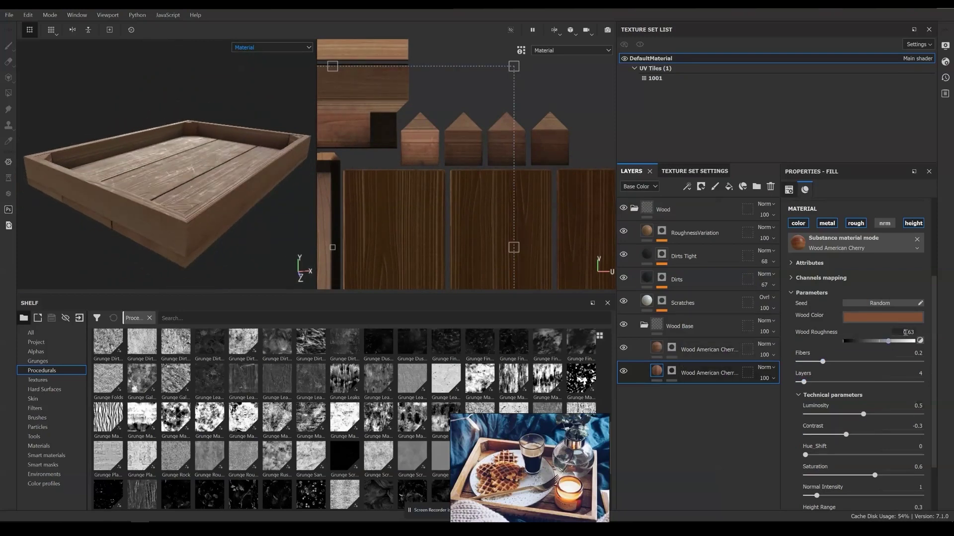
left_click(657, 351)
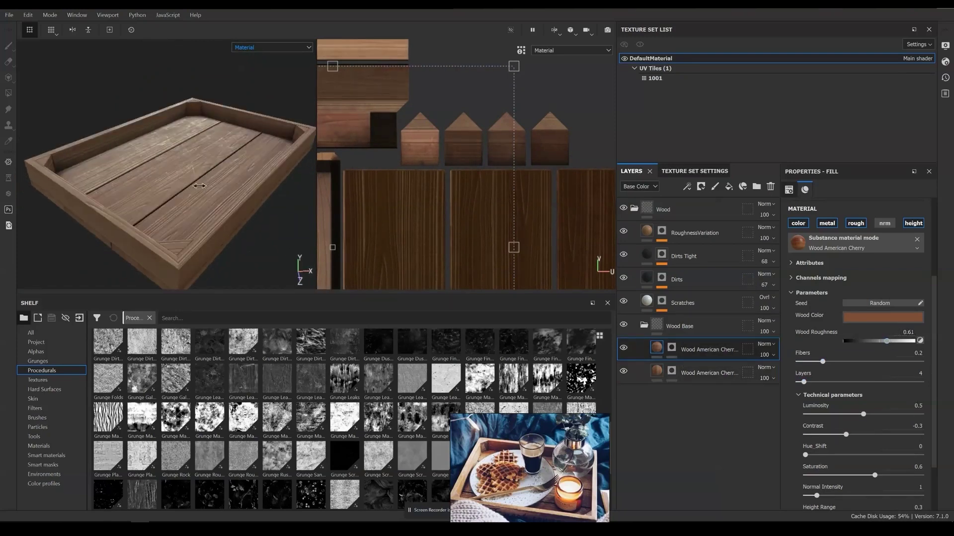
right_click_drag(227, 198, 218, 211, "alt")
Examine the tray's wood from different angles while rotating the environment lighting
left_click_drag(219, 211, 179, 199, "alt")
right_click_drag(179, 199, 218, 199, "shift")
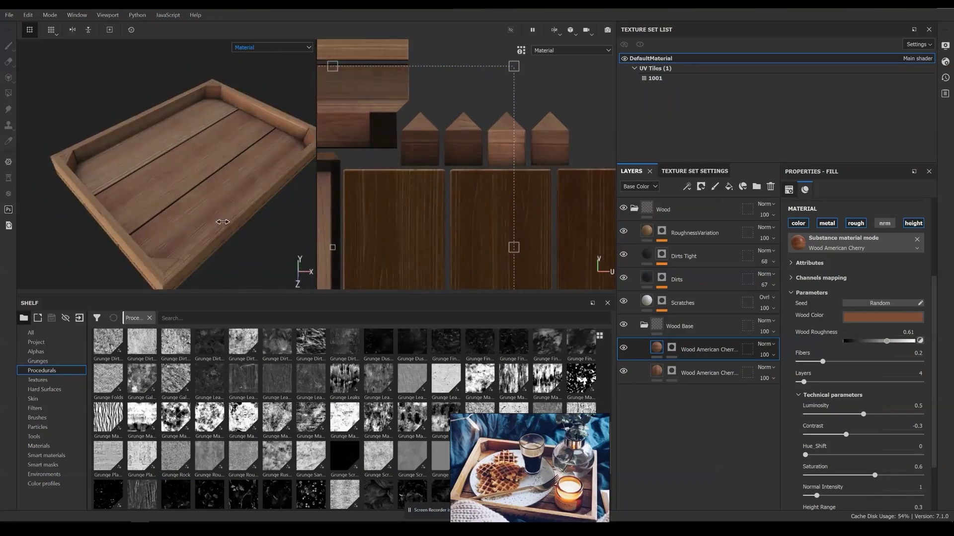
left_click_drag(219, 199, 199, 174, "alt")
right_click_drag(199, 174, 199, 199, "shift")
left_click_drag(199, 199, 184, 166, "alt")
right_click_drag(184, 166, 223, 199, "shift")
right_click_drag(224, 199, 188, 168, "alt")
left_click_drag(188, 169, 236, 202, "alt")
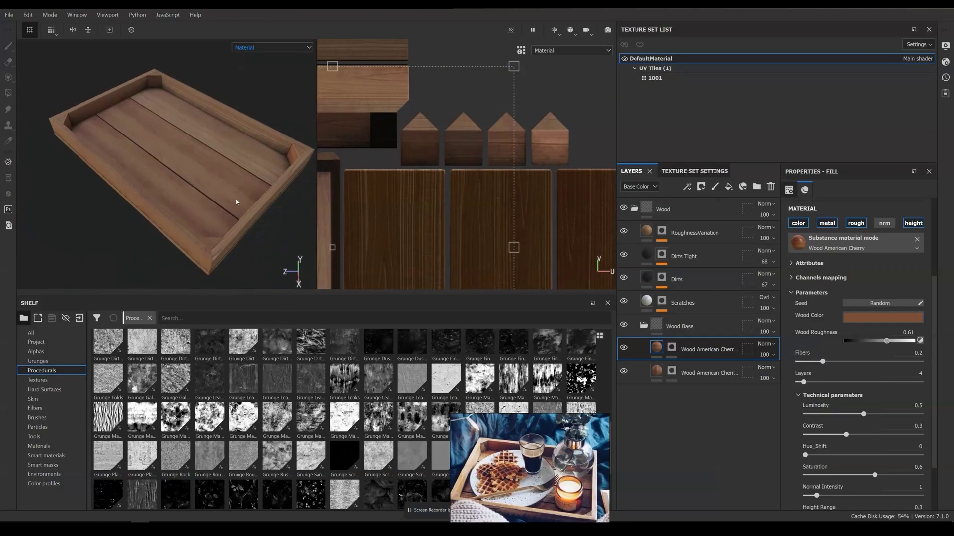
Reduce the opacity of the Dirts Tight layer to 45 and the Dirts layer to 41
left_click(765, 261)
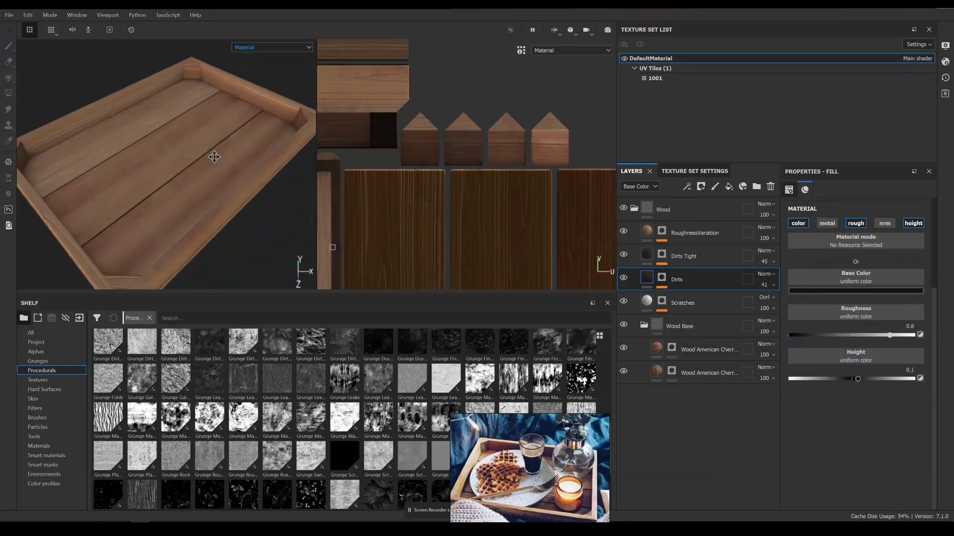
Examine the tray's individual texture channels, from Base Color through Normal, and return to the Material view
key("c")
left_click_drag(214, 157, 212, 179, "alt")
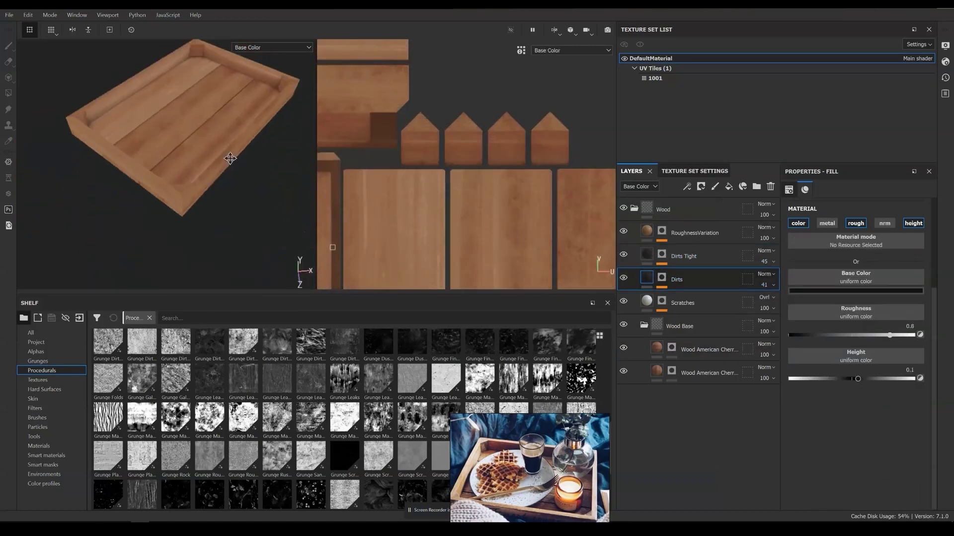
key("c")
key("c")
key("c")
key("c")
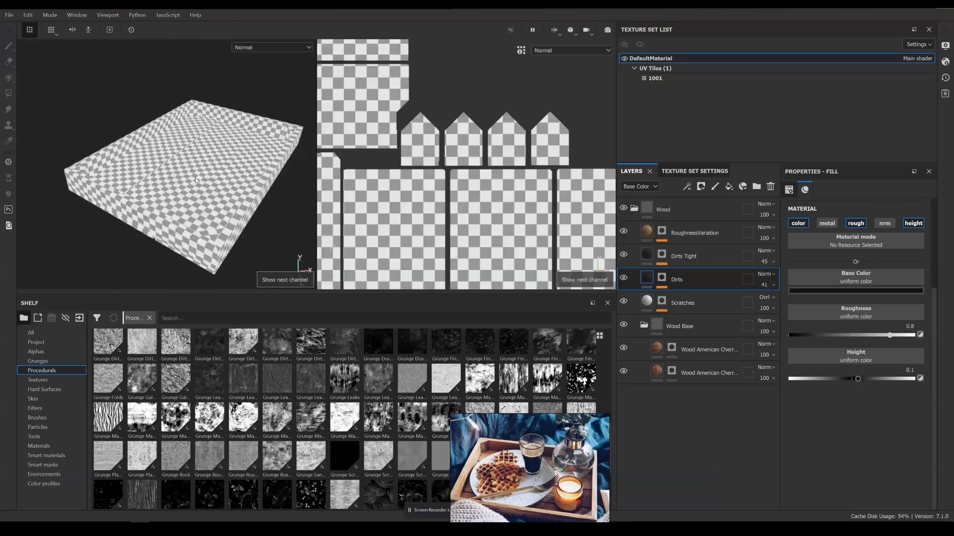
mouse_move(194, 166)
left_mouse_down("alt")
mouse_move(198, 206)
mouse_move(212, 167)
mouse_move(196, 179)
left_mouse_up("alt")
key("c")
key("m")
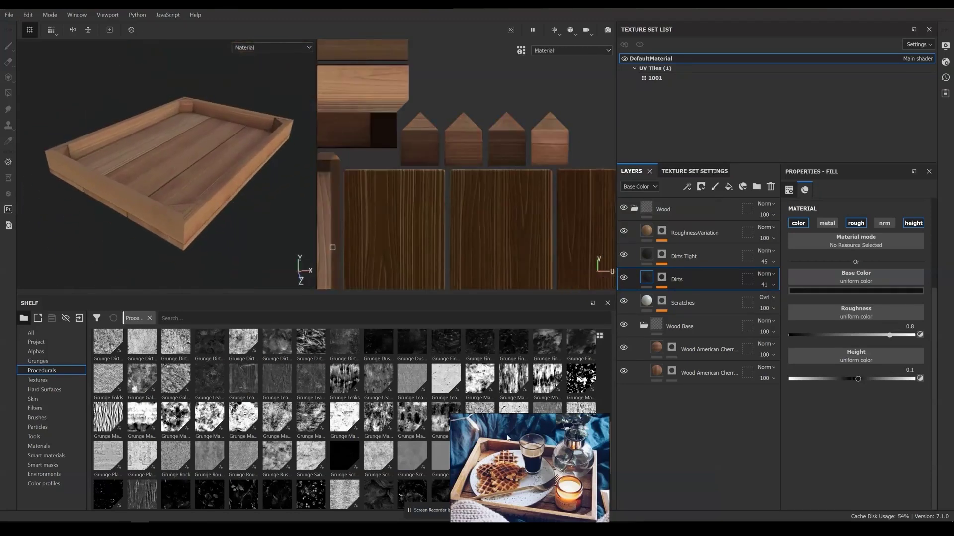